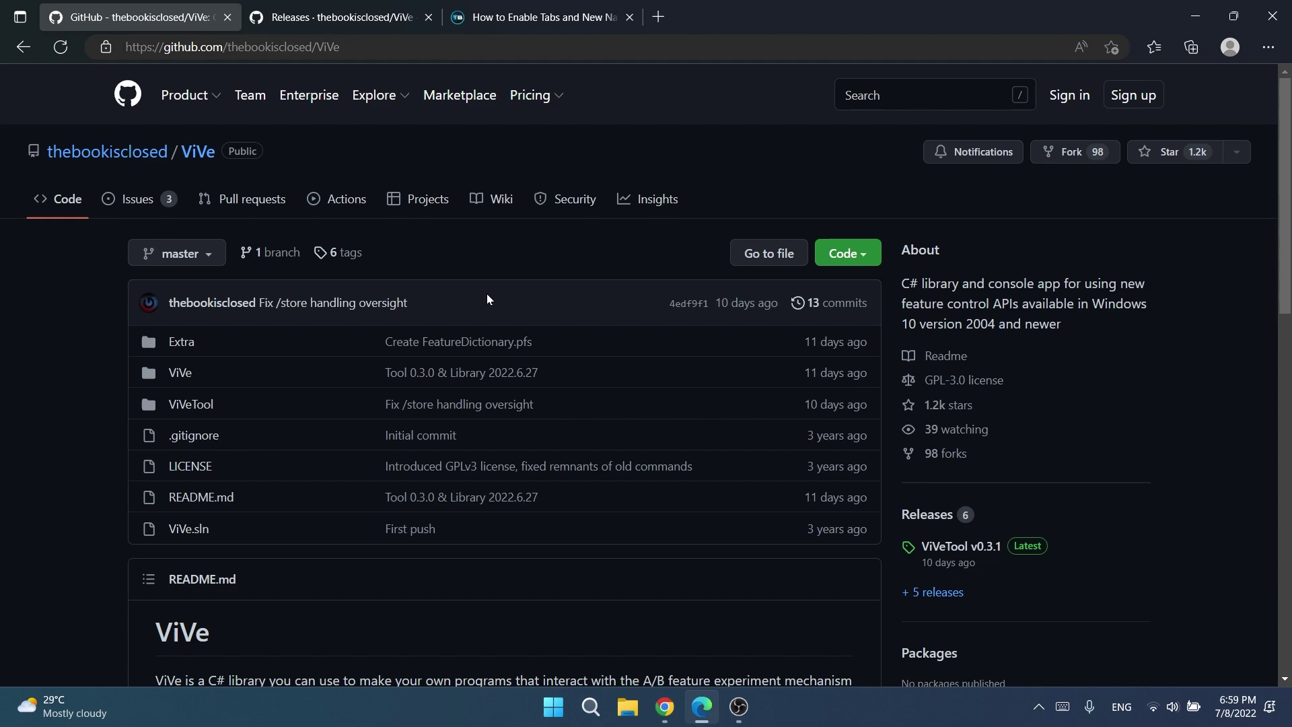
Scroll through the ViVe README, then switch to the Releases page listing ViVeTool v0.3.1.
scroll(486, 293, down, 1)
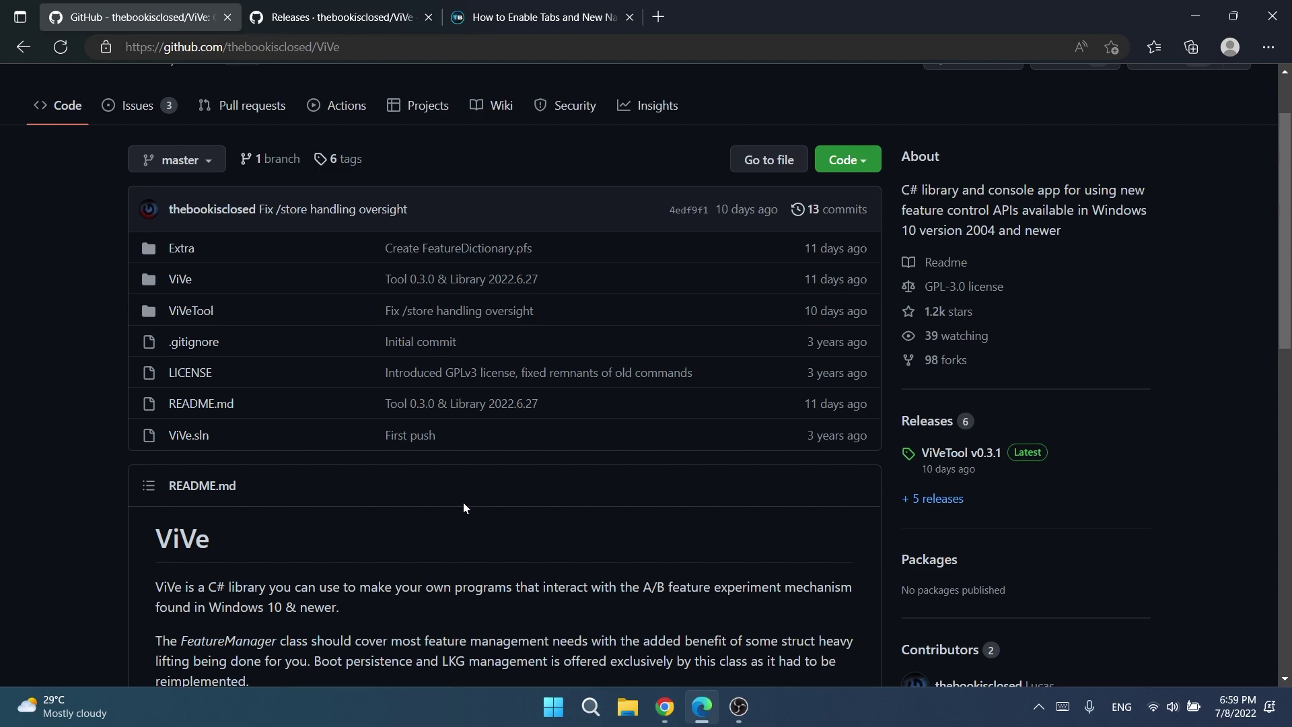
scroll(464, 505, down, 3)
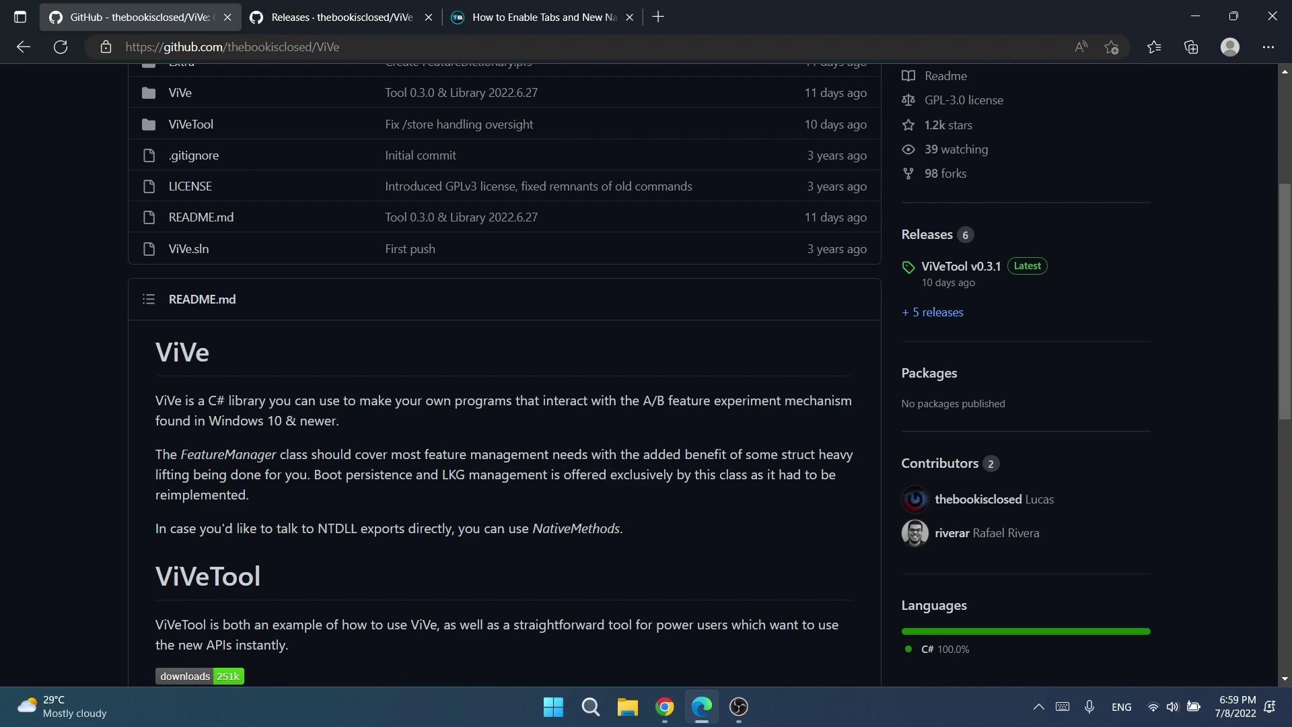
scroll(375, 432, down, 7)
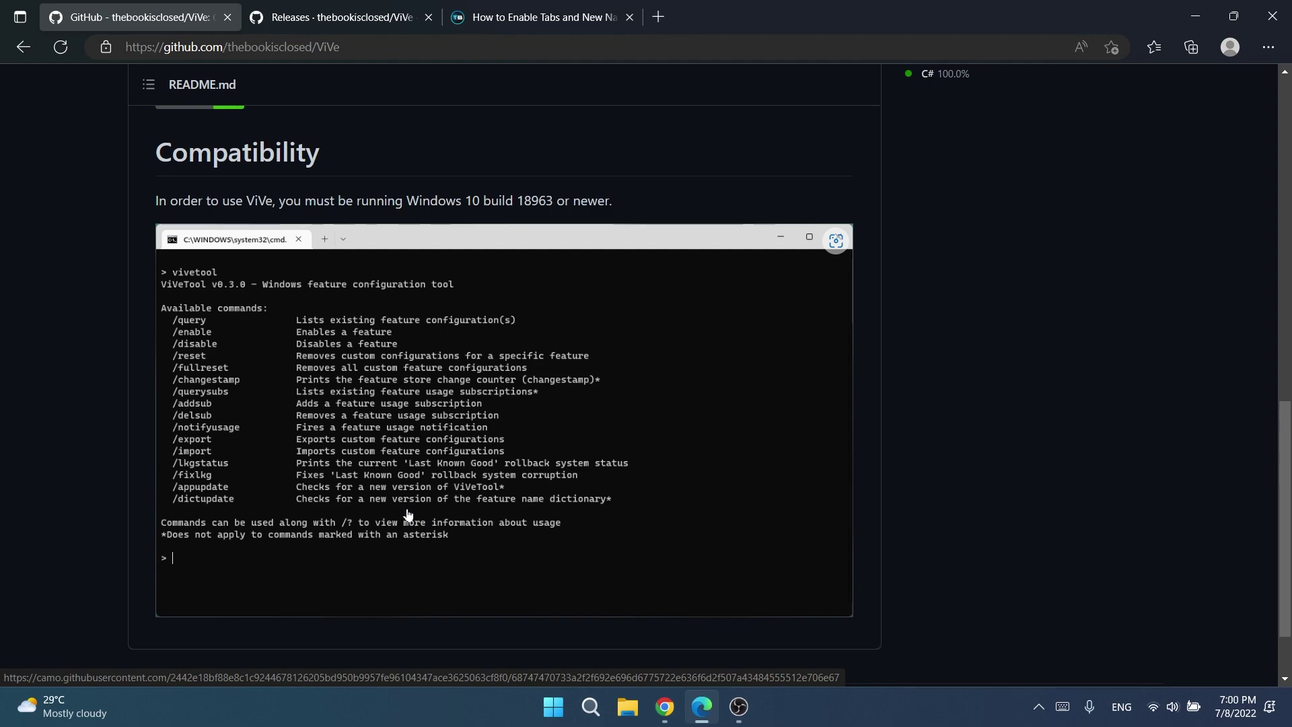
click(340, 16)
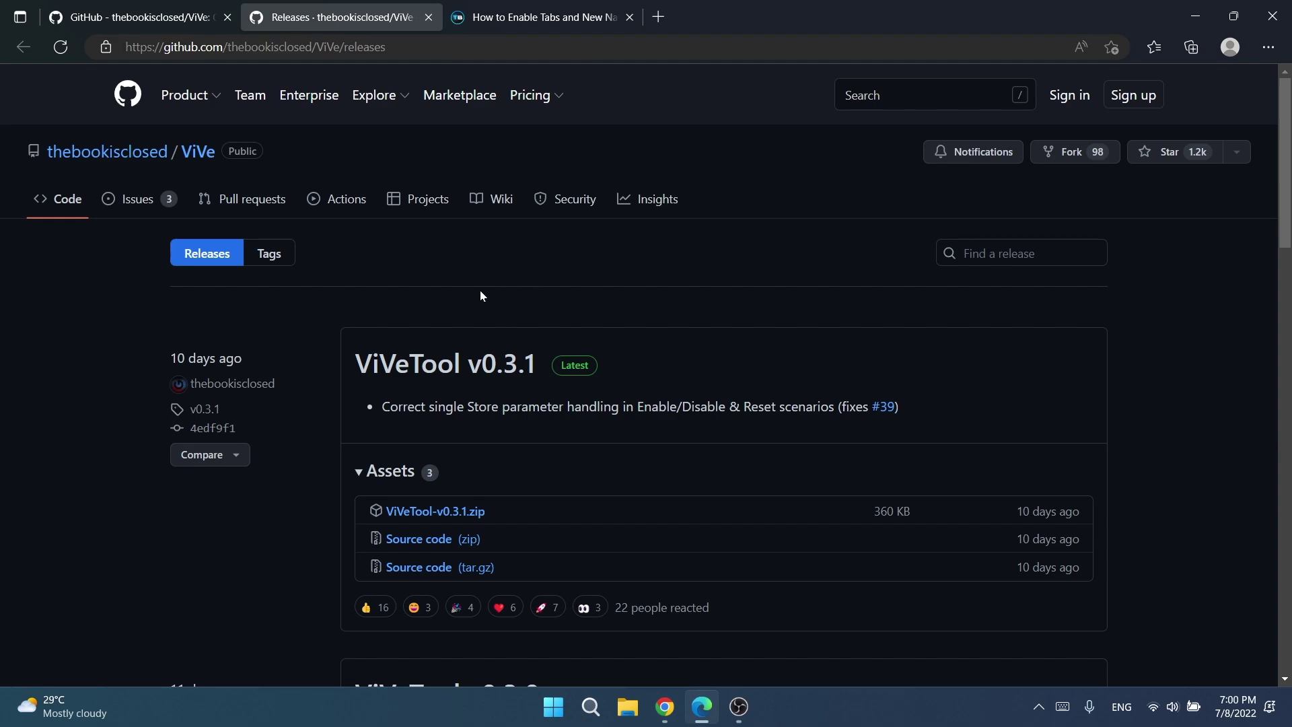
key(super+d)
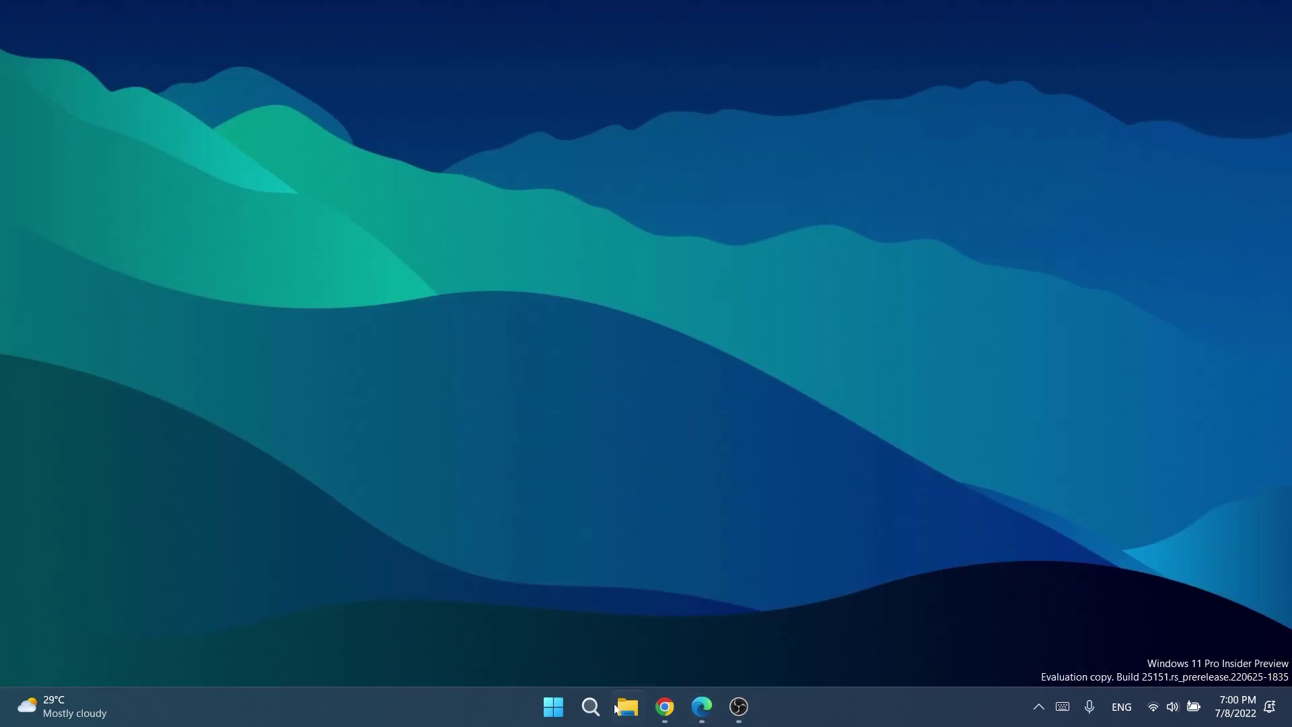
key(super+e)
click(225, 506)
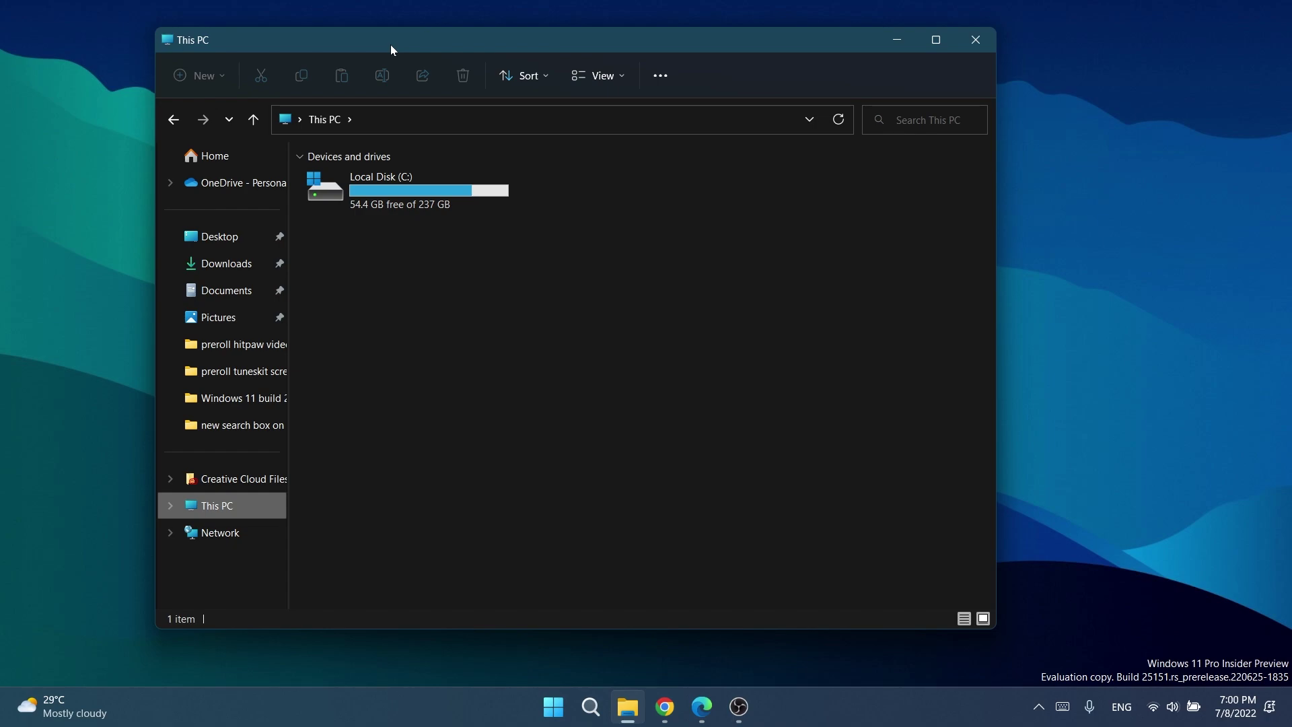
key(alt+Tab)
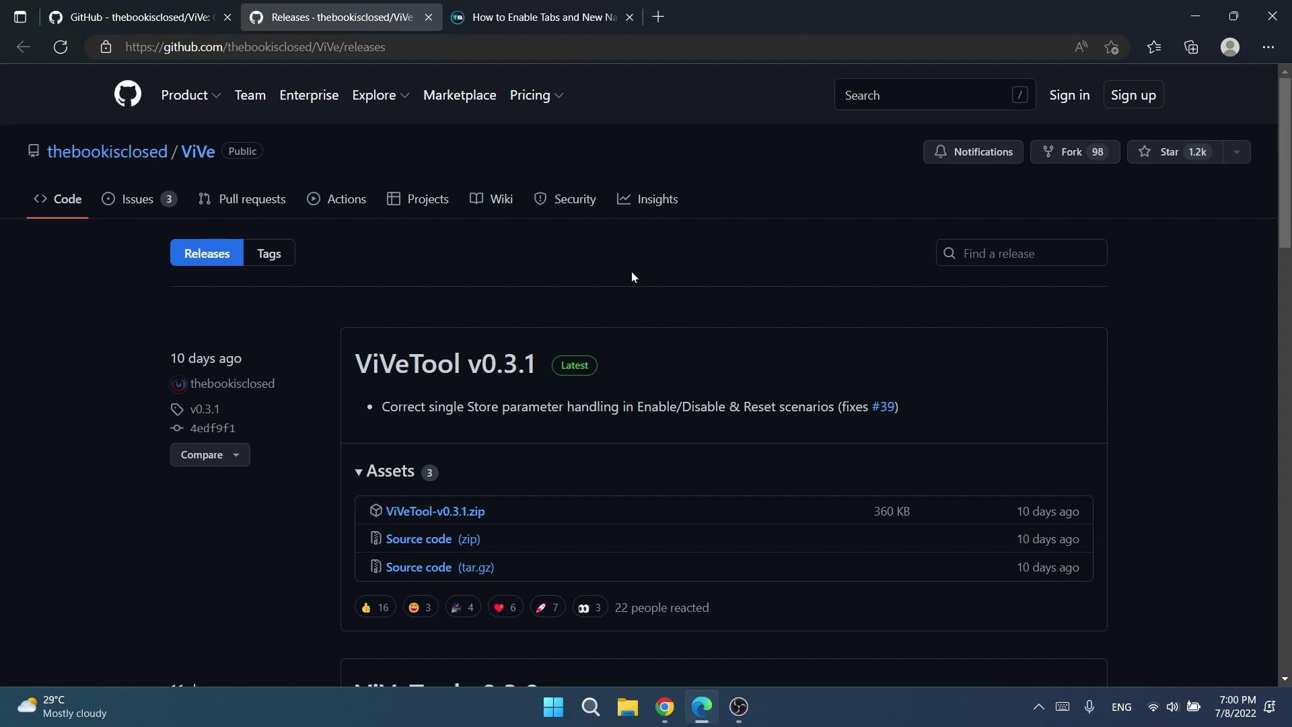
Download ViVeTool-v0.3.1.zip and start Extract All on it from Downloads.
click(461, 512)
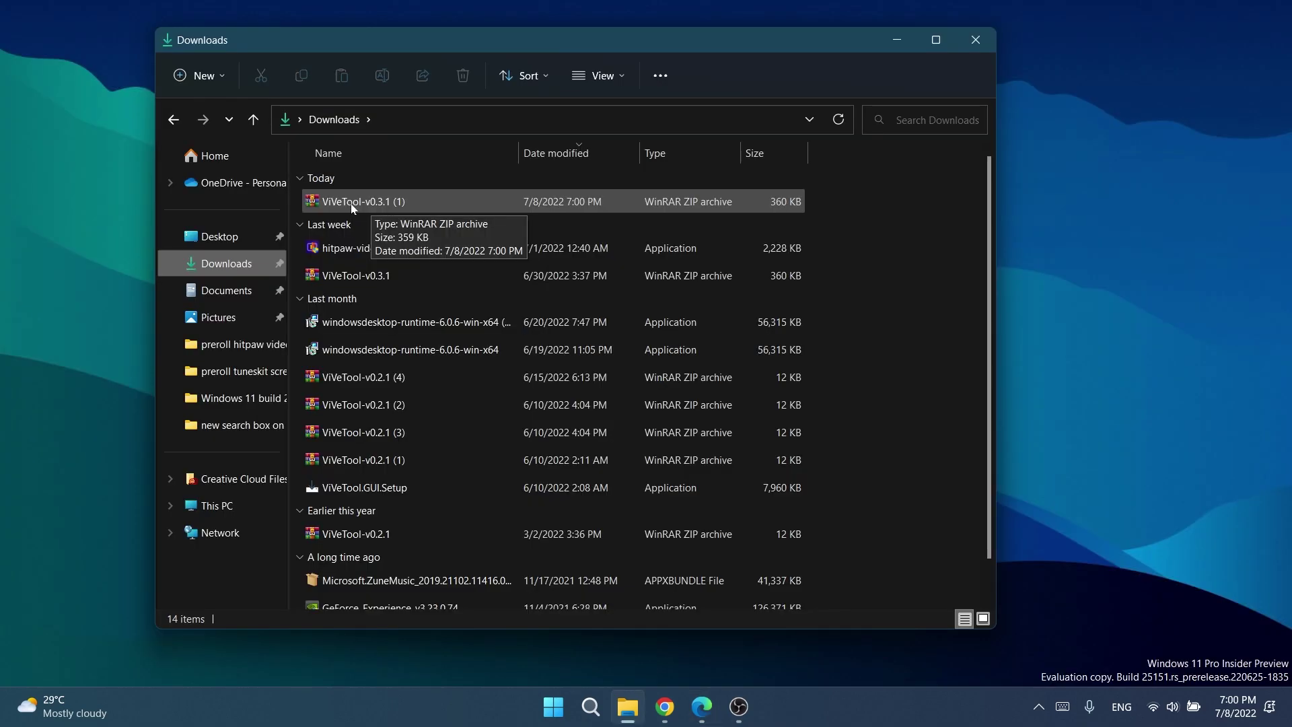
right_click(350, 203)
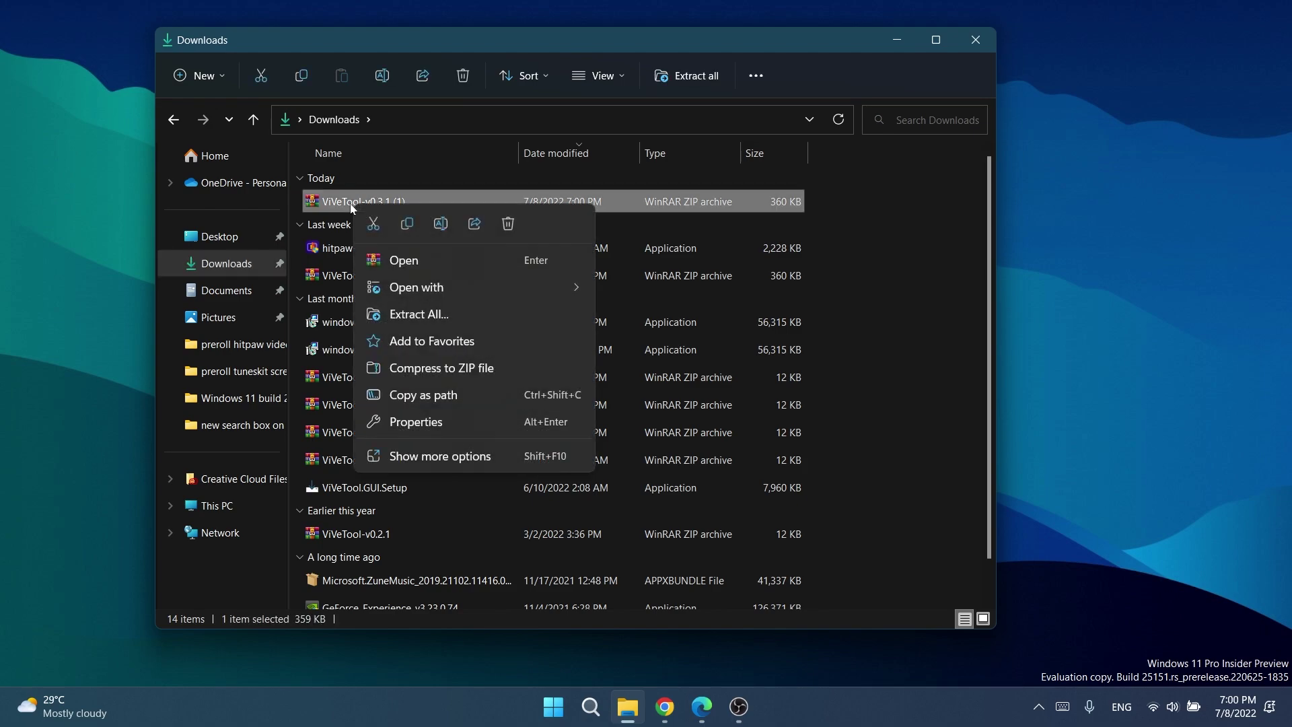
click(419, 314)
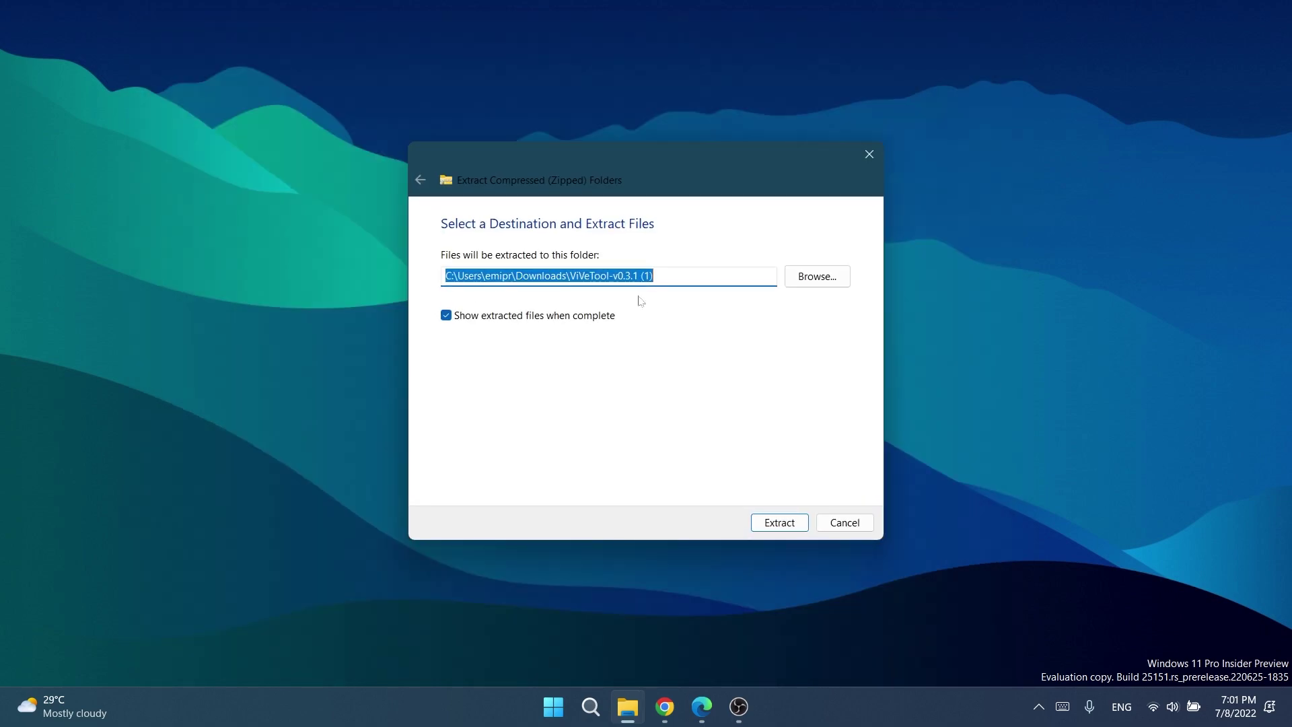
Set the extraction destination to C:\Windows\System32.
click(815, 281)
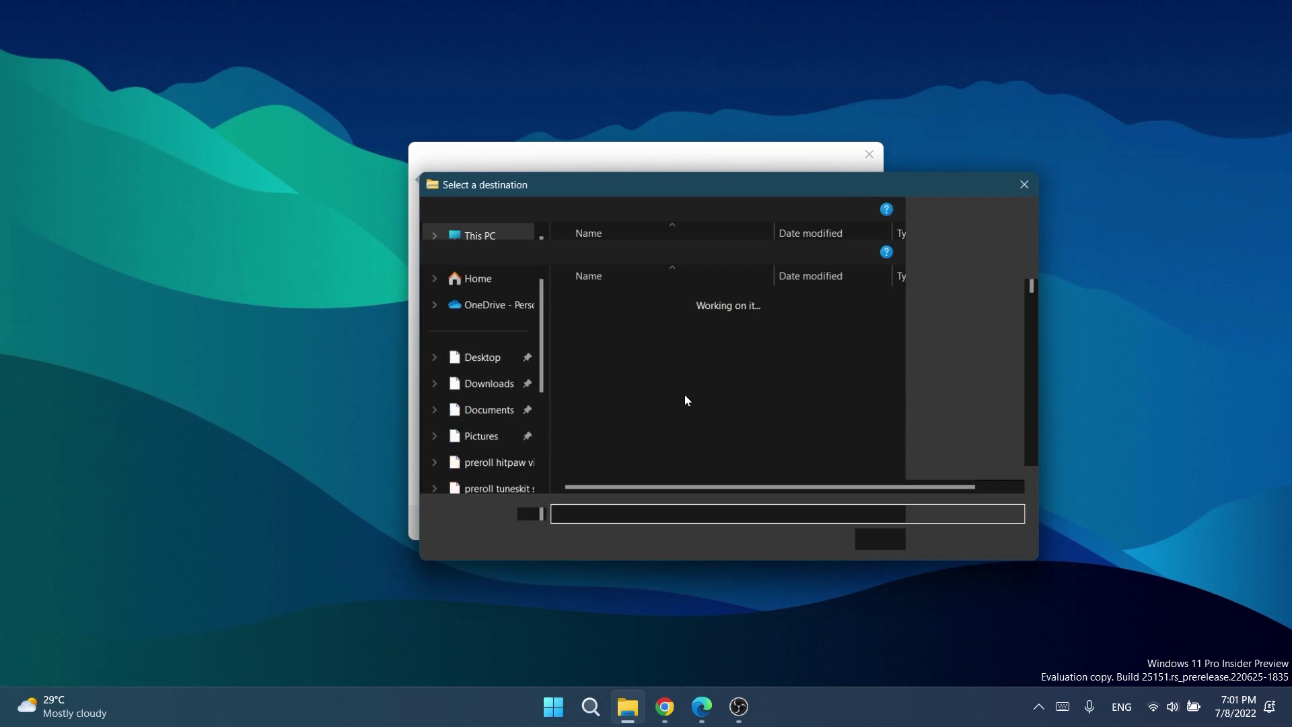
scroll(433, 377, down, 5)
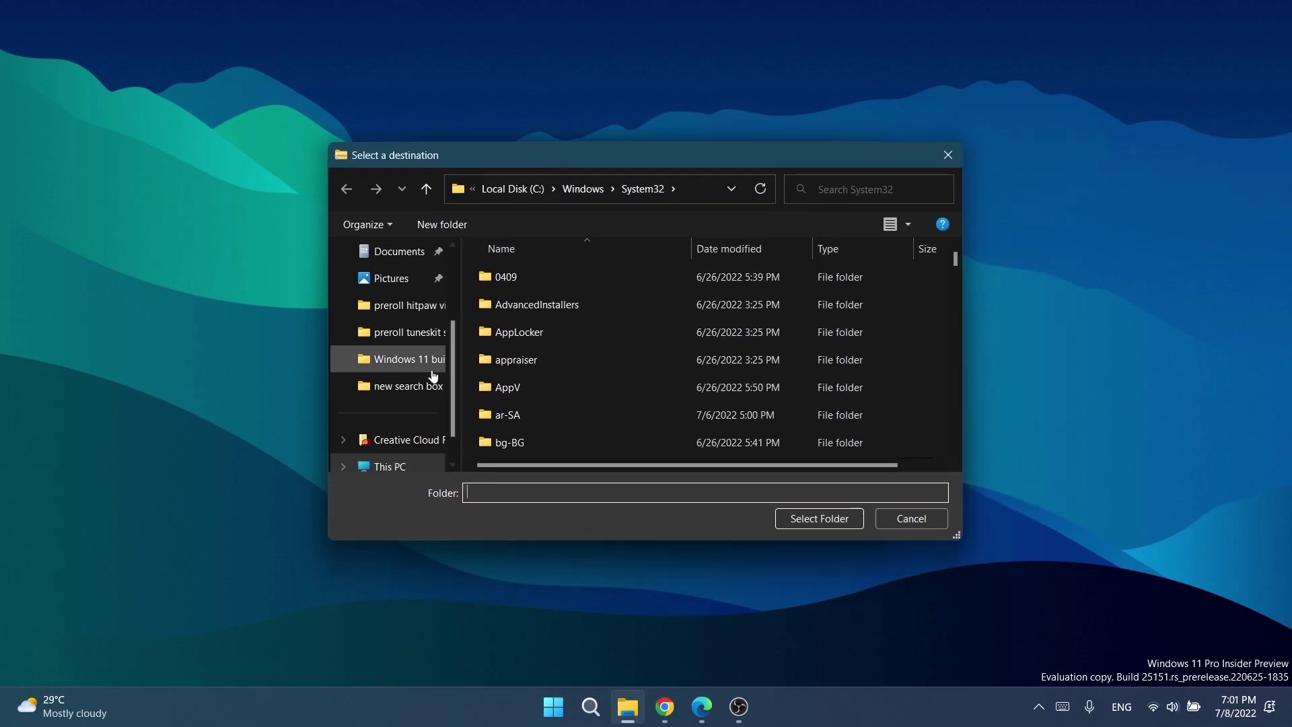
click(397, 412)
double_click(568, 301)
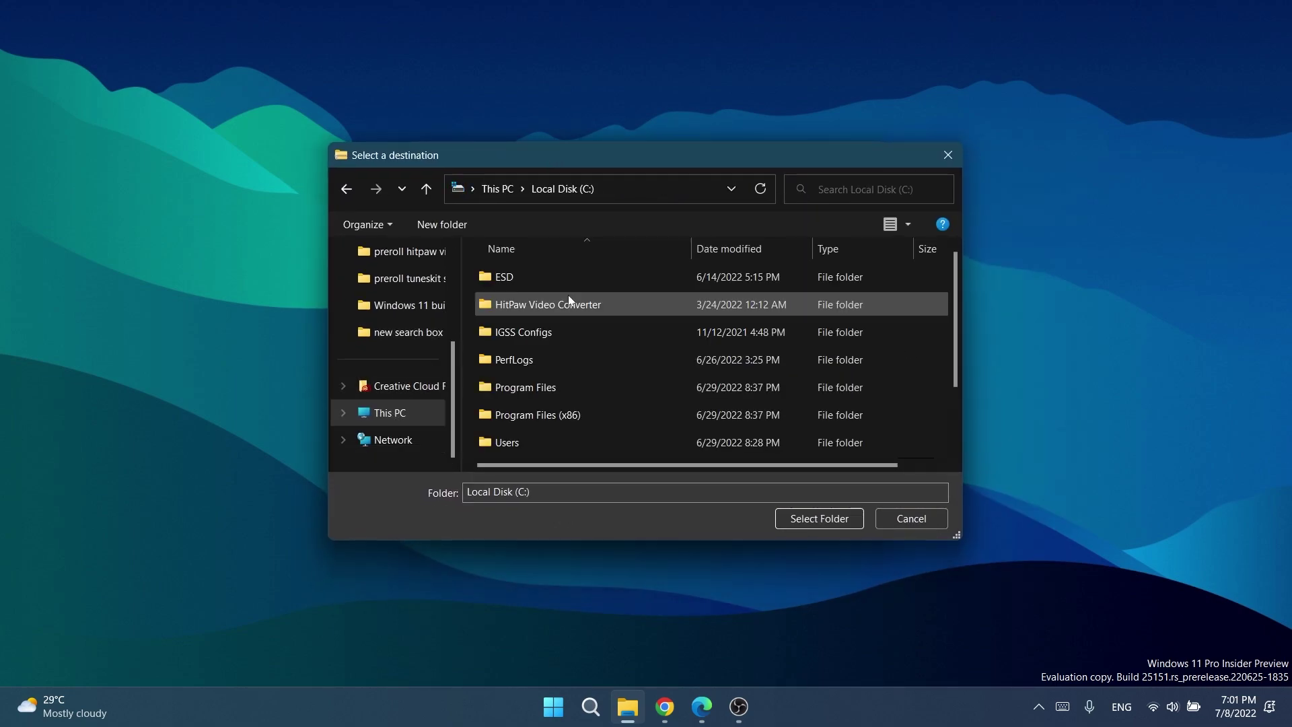
scroll(534, 329, down, 2)
double_click(544, 394)
scroll(545, 350, down, 15)
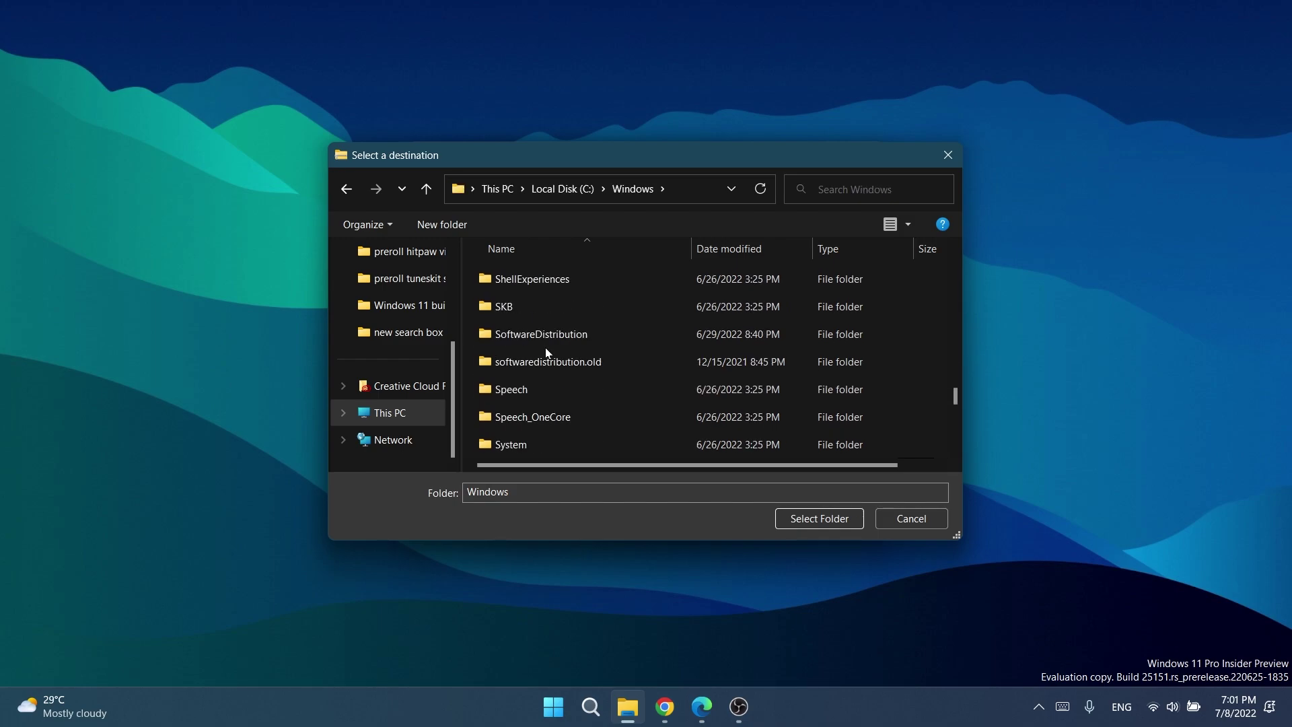
click(544, 396)
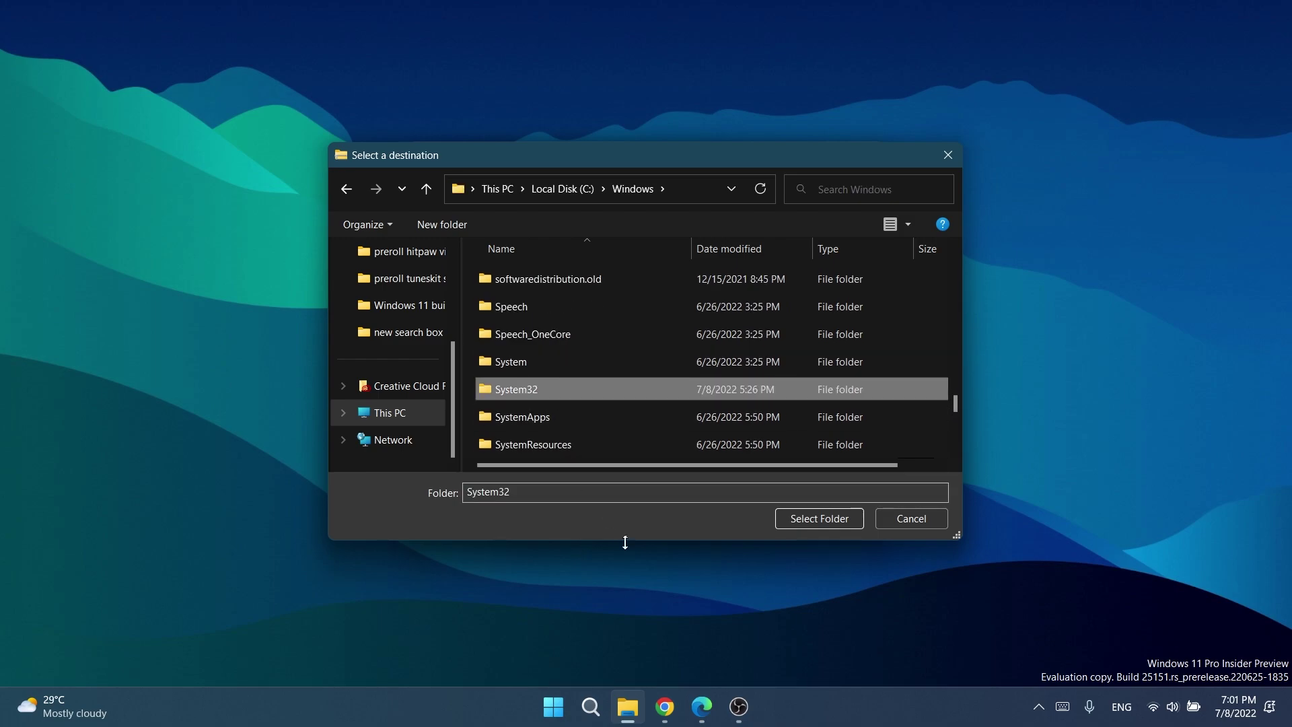
click(816, 518)
Extract into System32, replacing same-named files and granting administrator permission.
click(774, 526)
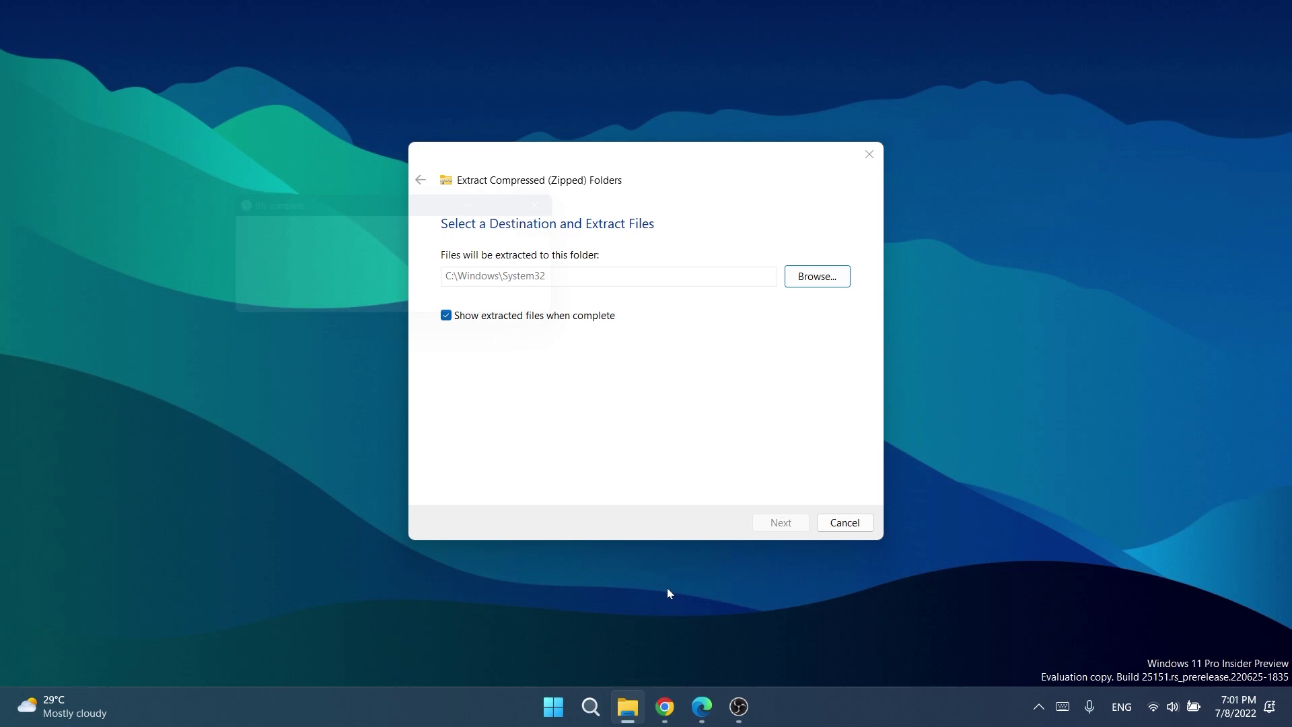
click(275, 269)
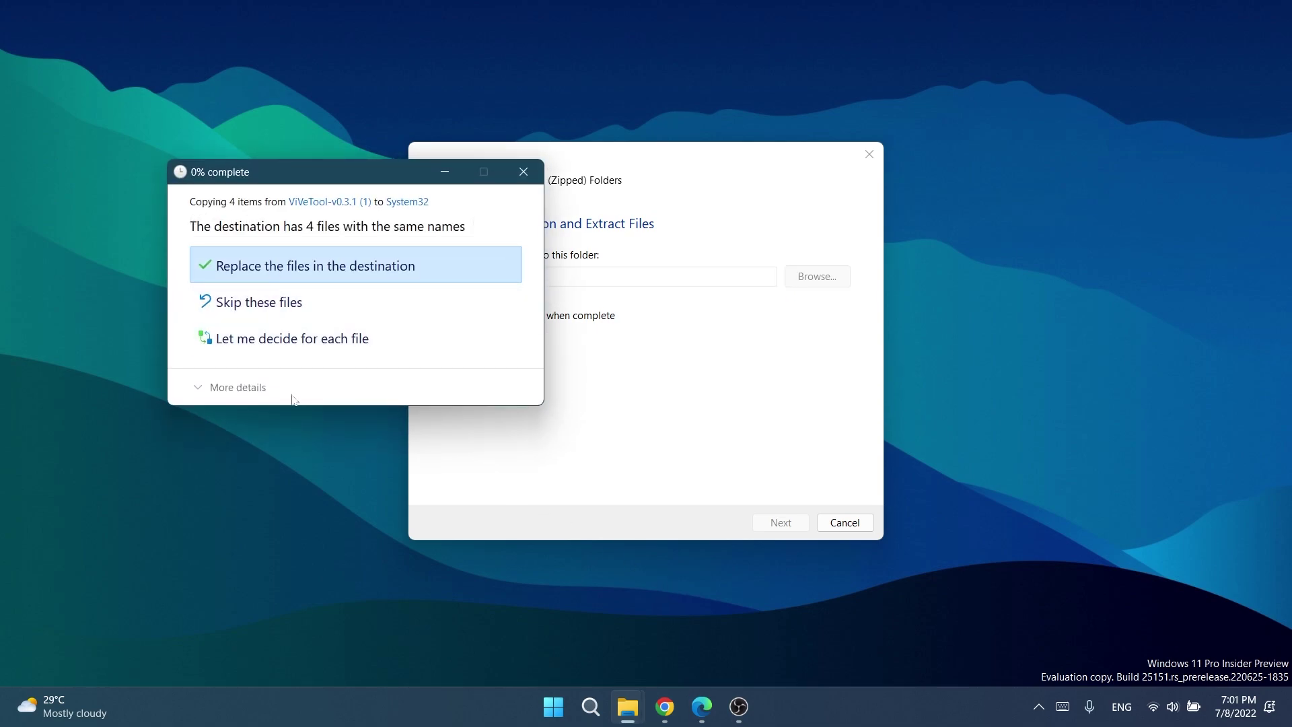
click(293, 311)
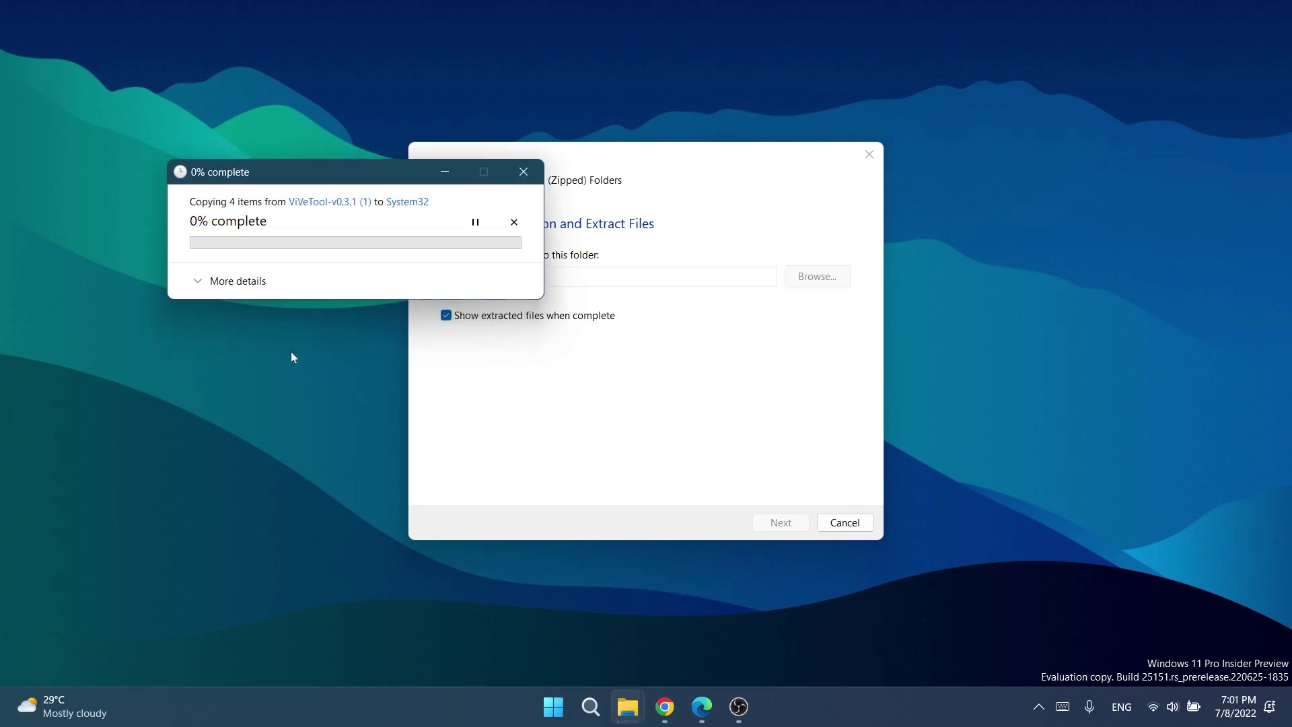
Finish the System32 copy, then review the first vivetool addconfig command in the tutorial article.
click(311, 311)
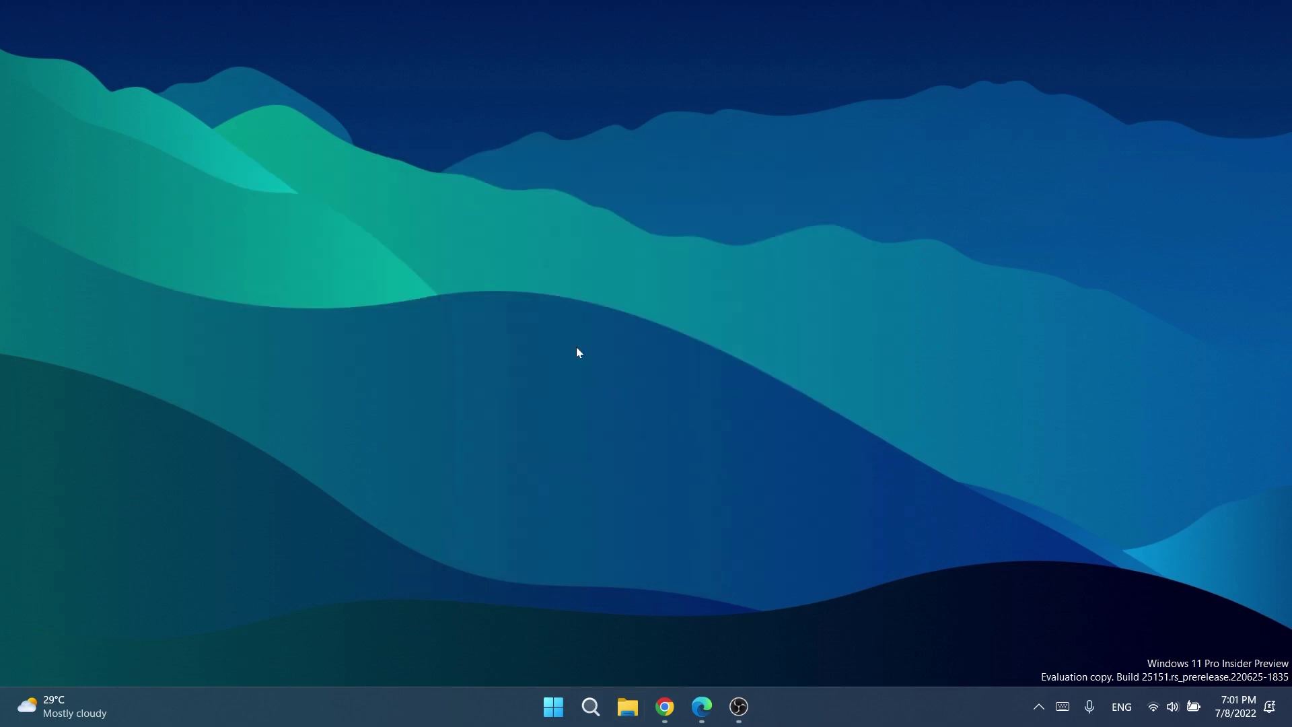
key(alt+Tab)
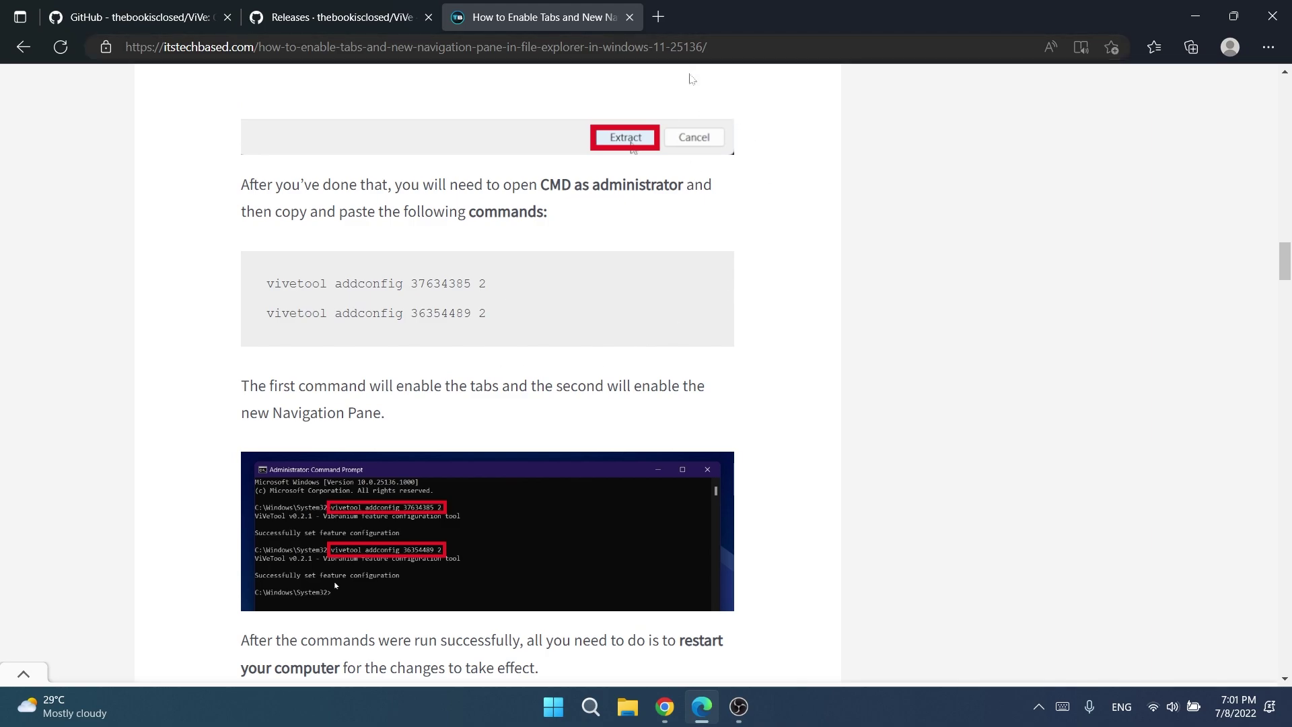
drag(266, 290, 498, 289)
click(445, 306)
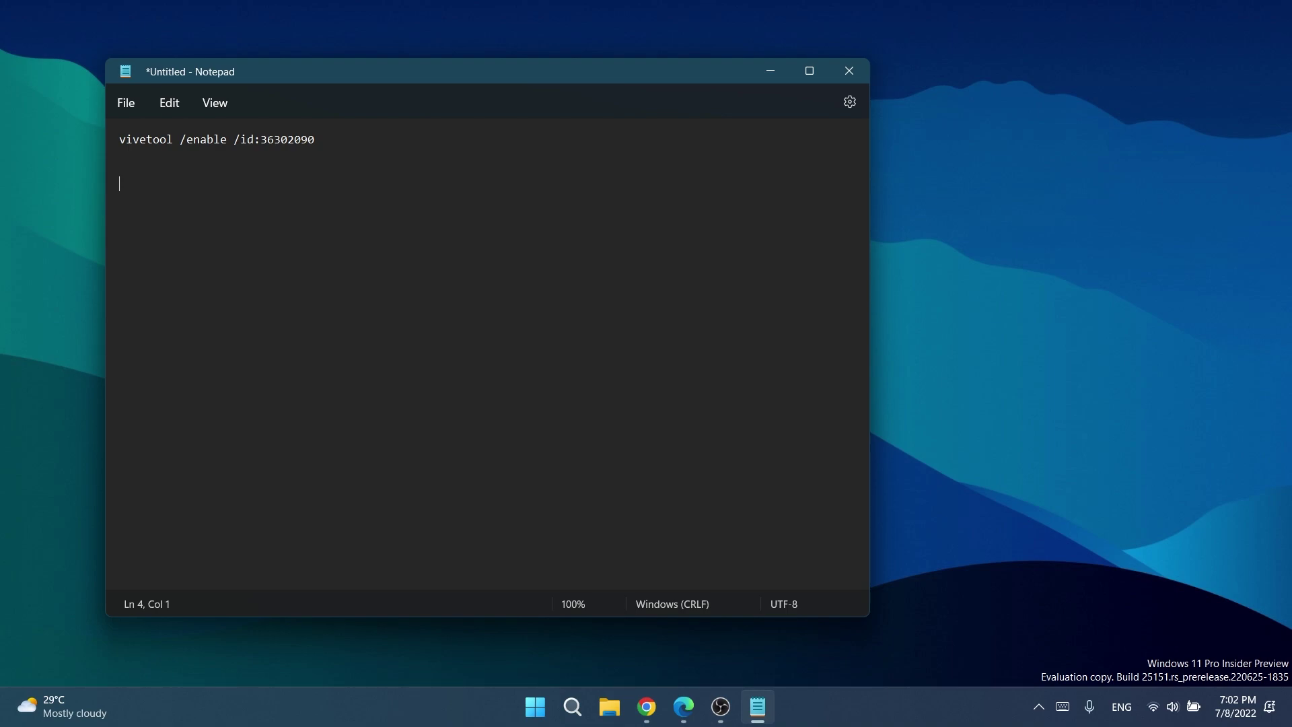
Check the ID 36302090 in Notepad against the article's first command, then minimize Edge.
drag(315, 140, 260, 139)
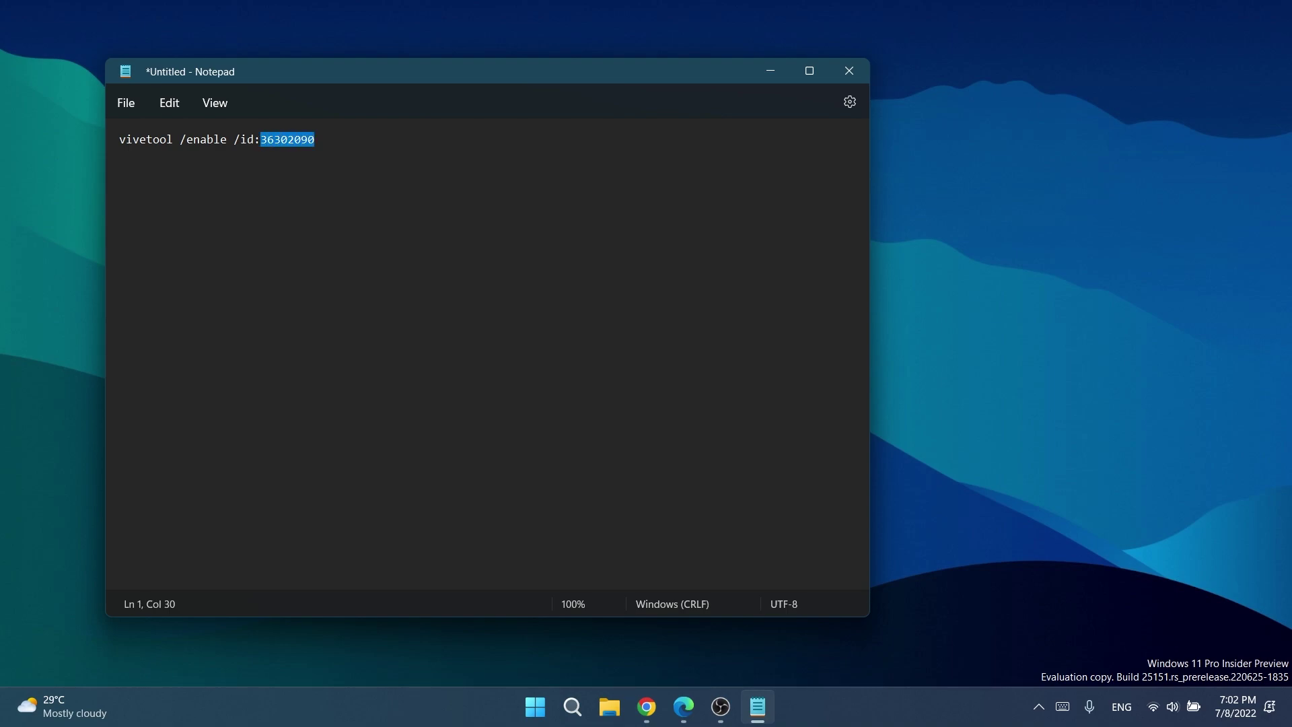
key(alt+Tab)
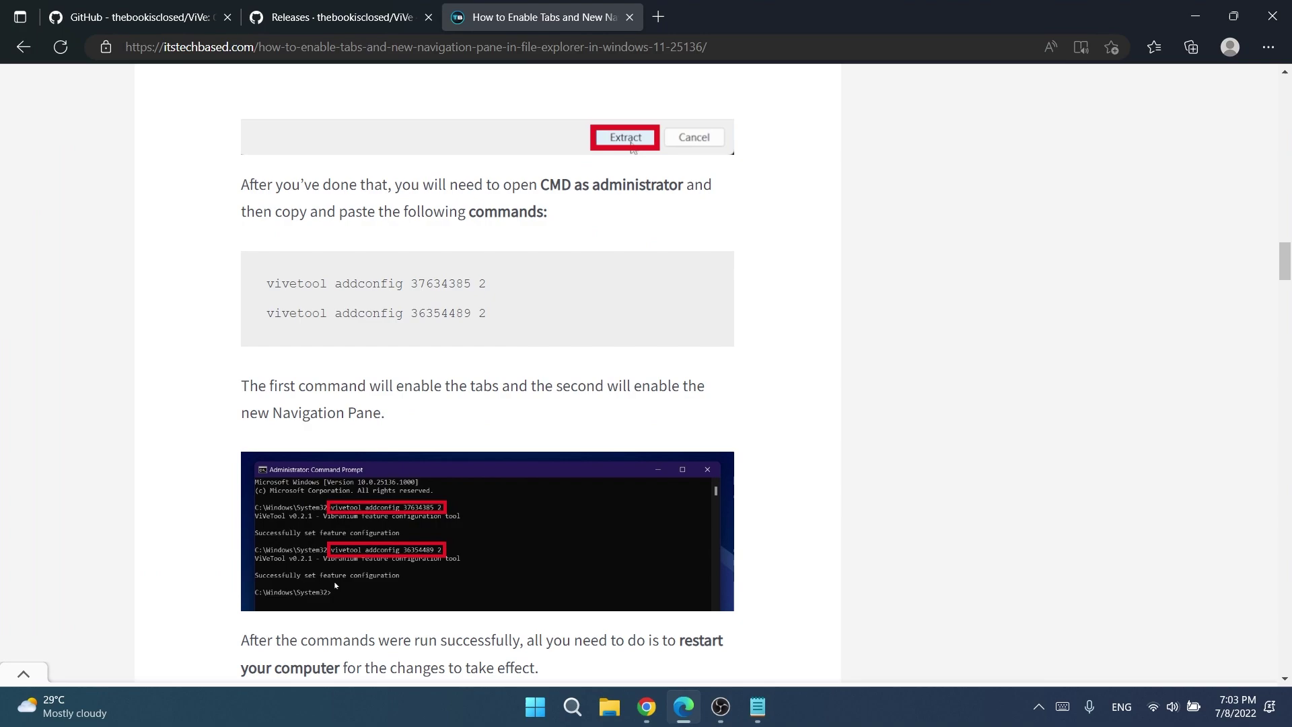
double_click(481, 288)
click(1195, 16)
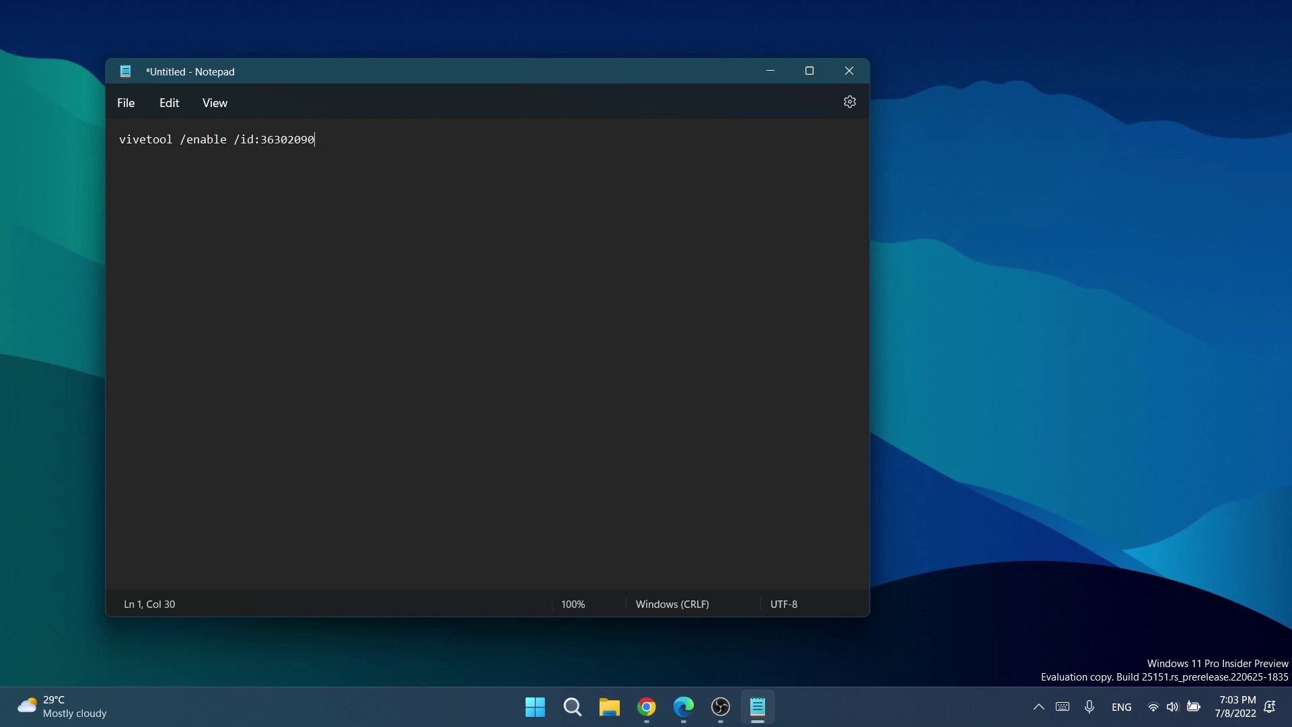
Search for cmd and launch Command Prompt as administrator.
click(573, 707)
text(c)
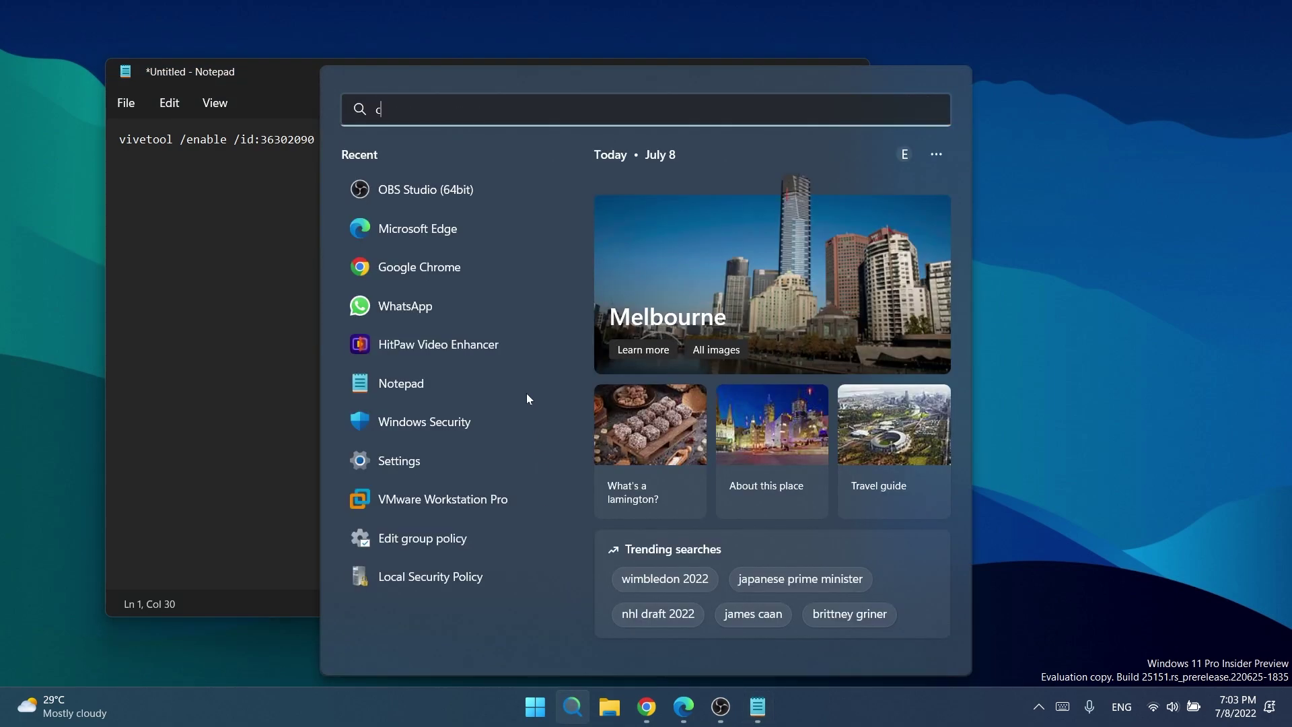
text(md)
right_click(433, 263)
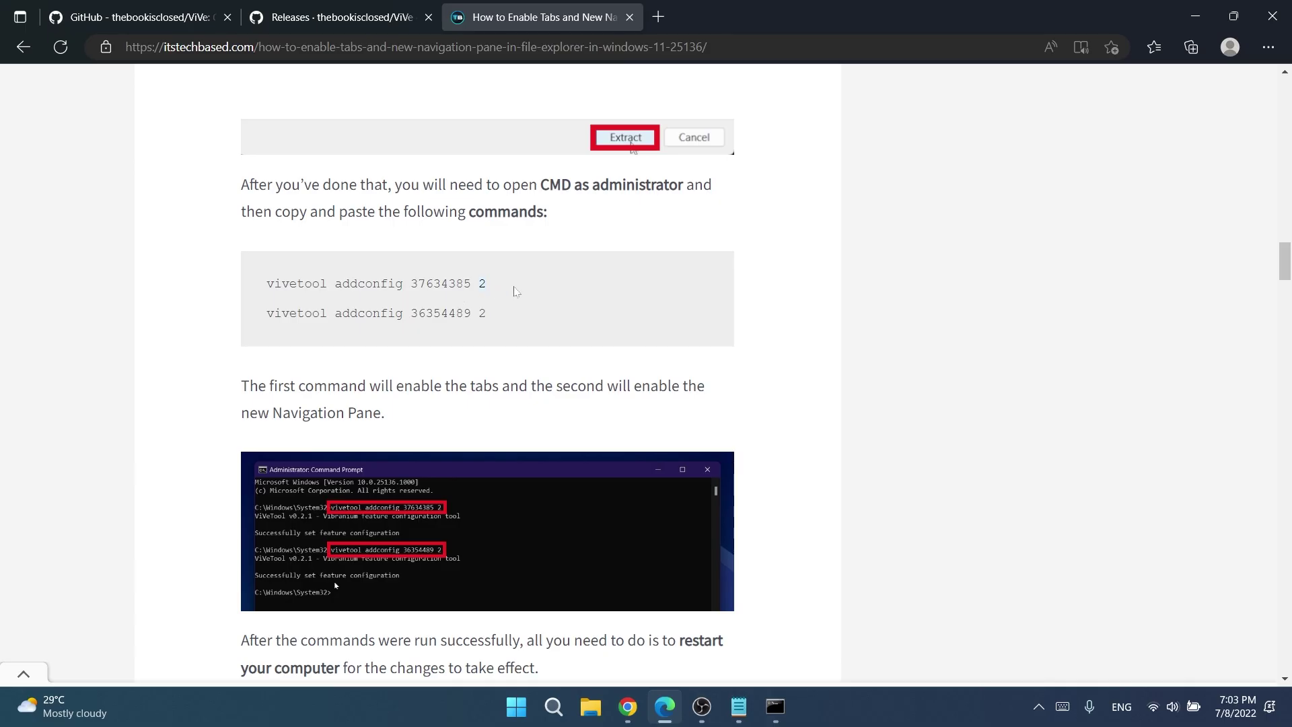
Paste the first addconfig command into Notepad and rewrite it as vivetool /enable /id:37634385.
triple_click(371, 283)
key(ctrl+c)
click(1195, 16)
click(738, 706)
key(ctrl+v)
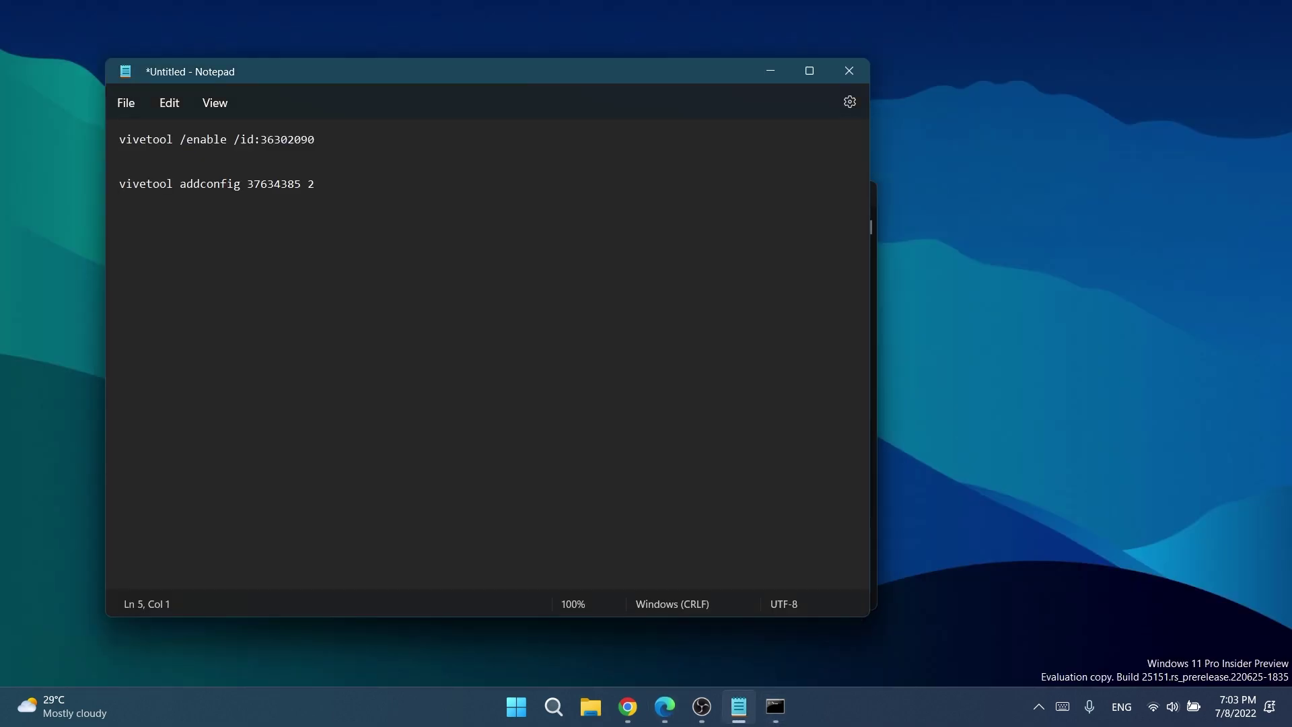
drag(241, 184, 181, 184)
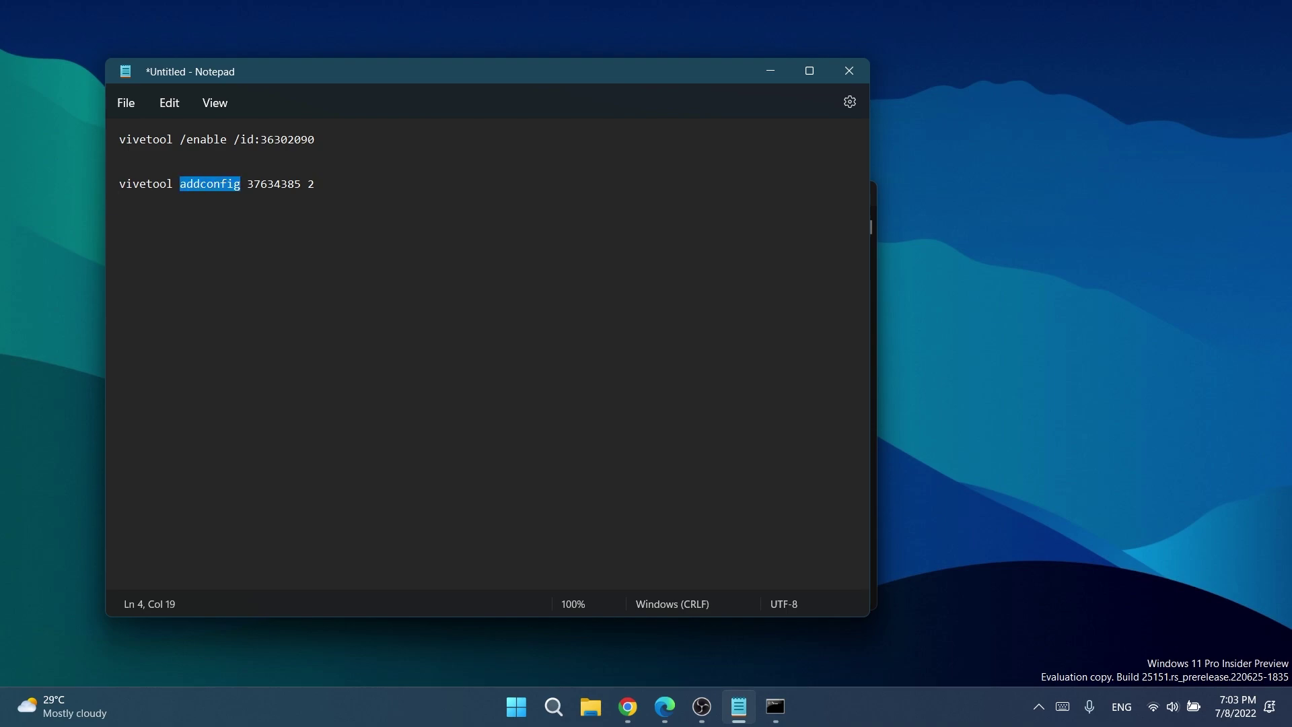
text(/enable /)
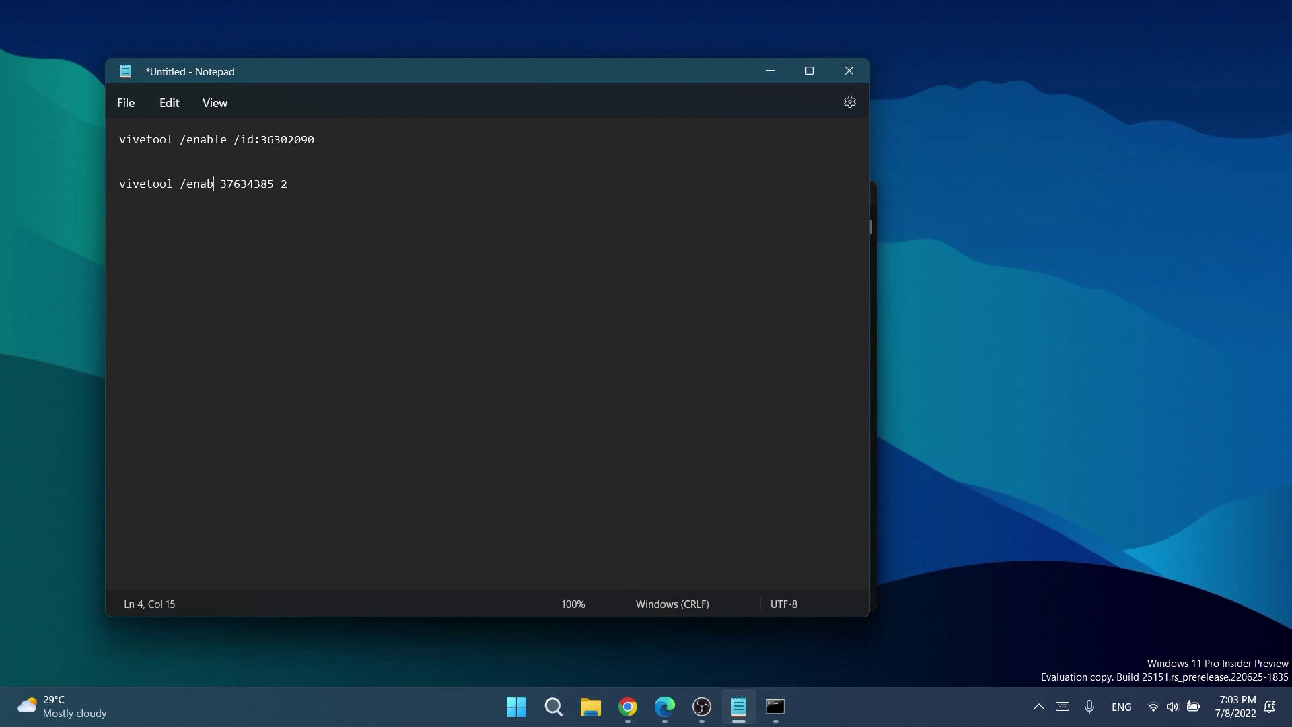
text(id:)
key(BackSpace)
key(End)
key(BackSpace)
Add the second command on a new line, rewritten as vivetool /enable /id:36354489.
click(665, 706)
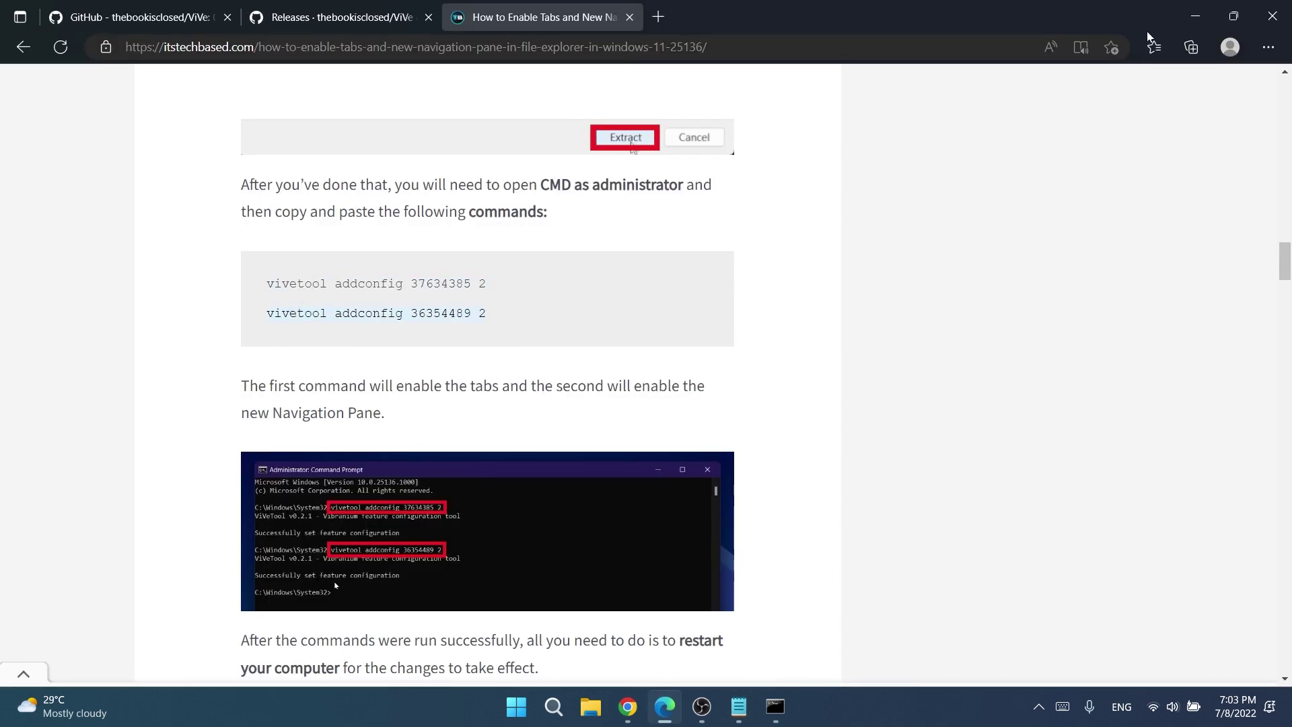
click(1195, 17)
key(Return)
text(vivetool addconfig 36354489 2)
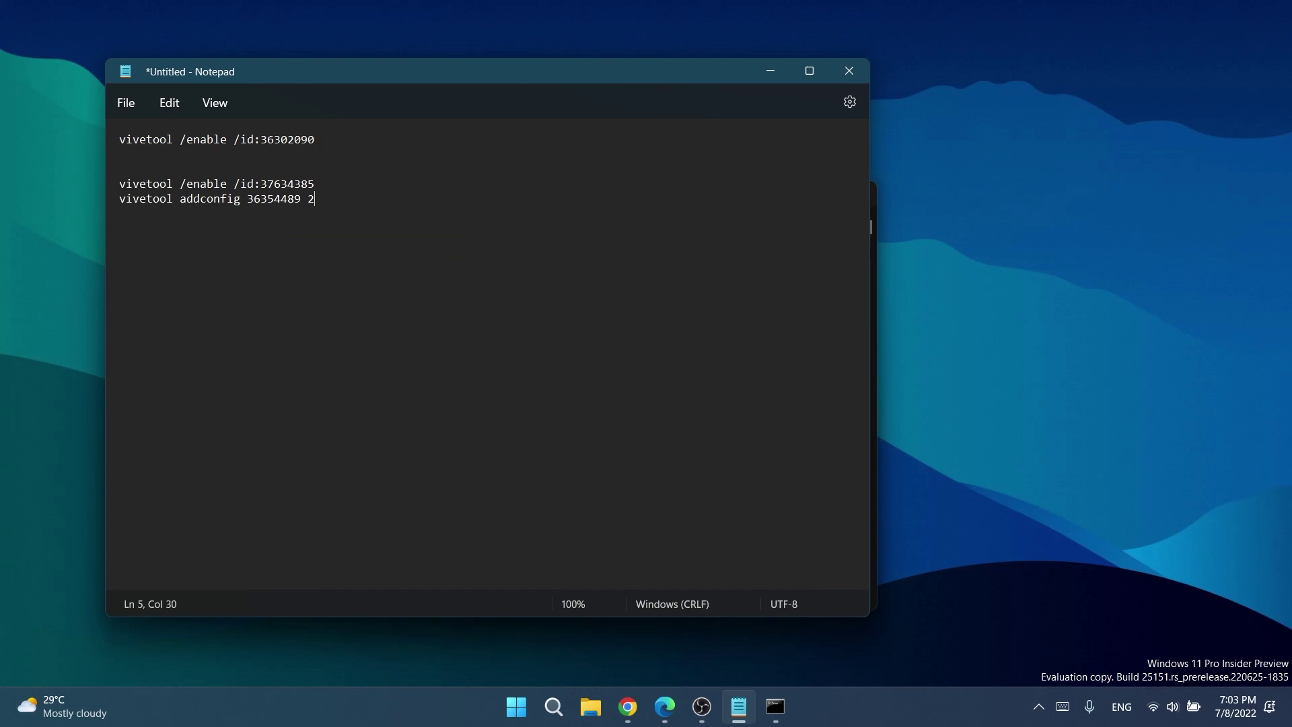
key(ctrl+Left)
key(ctrl+Left)
key(Left)
key(shift+Left)
key(shift+Left)
key(shift+Left)
key(shift+Left)
key(shift+Left)
key(shift+Left)
key(shift+Left)
key(shift+Left)
key(shift+Left)
text(/enable)
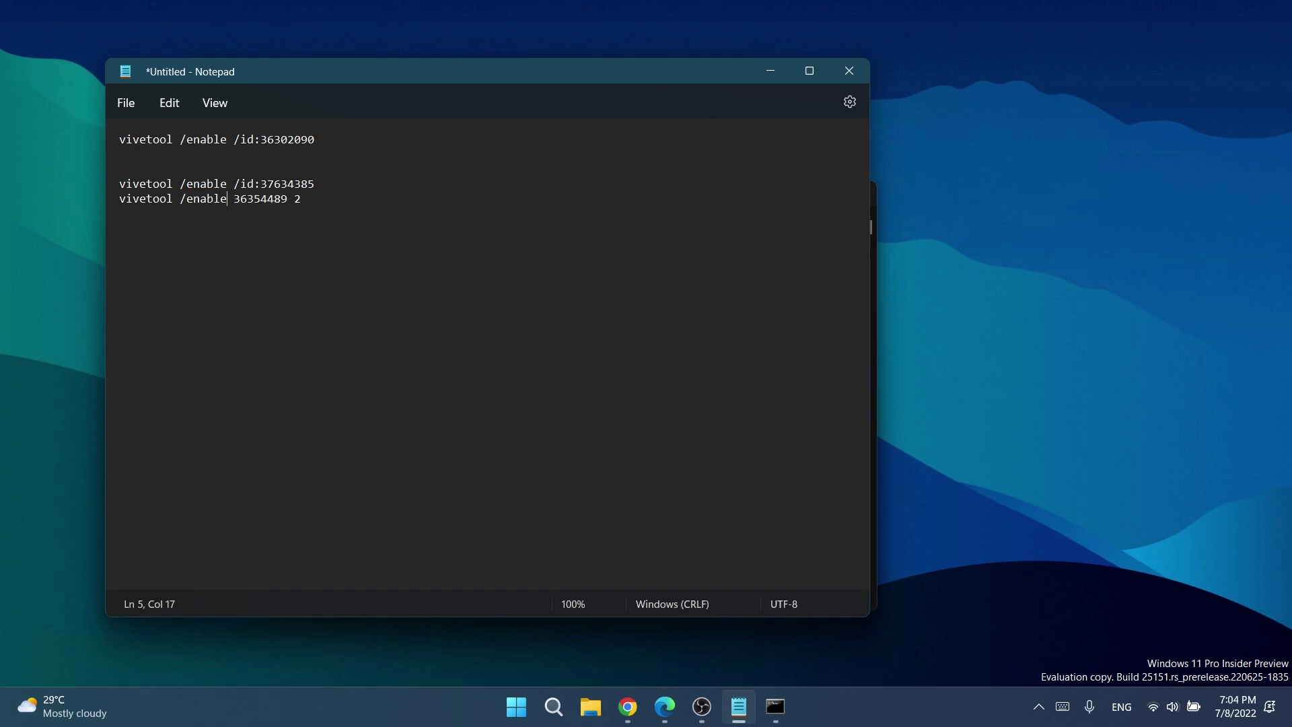
key(Right)
text(/id:)
key(End)
key(BackSpace)
key(BackSpace)
Place Command Prompt beside Notepad and run vivetool /enable /id:37634385.
click(775, 706)
drag(431, 193, 753, 229)
drag(321, 184, 119, 183)
key(super+c)
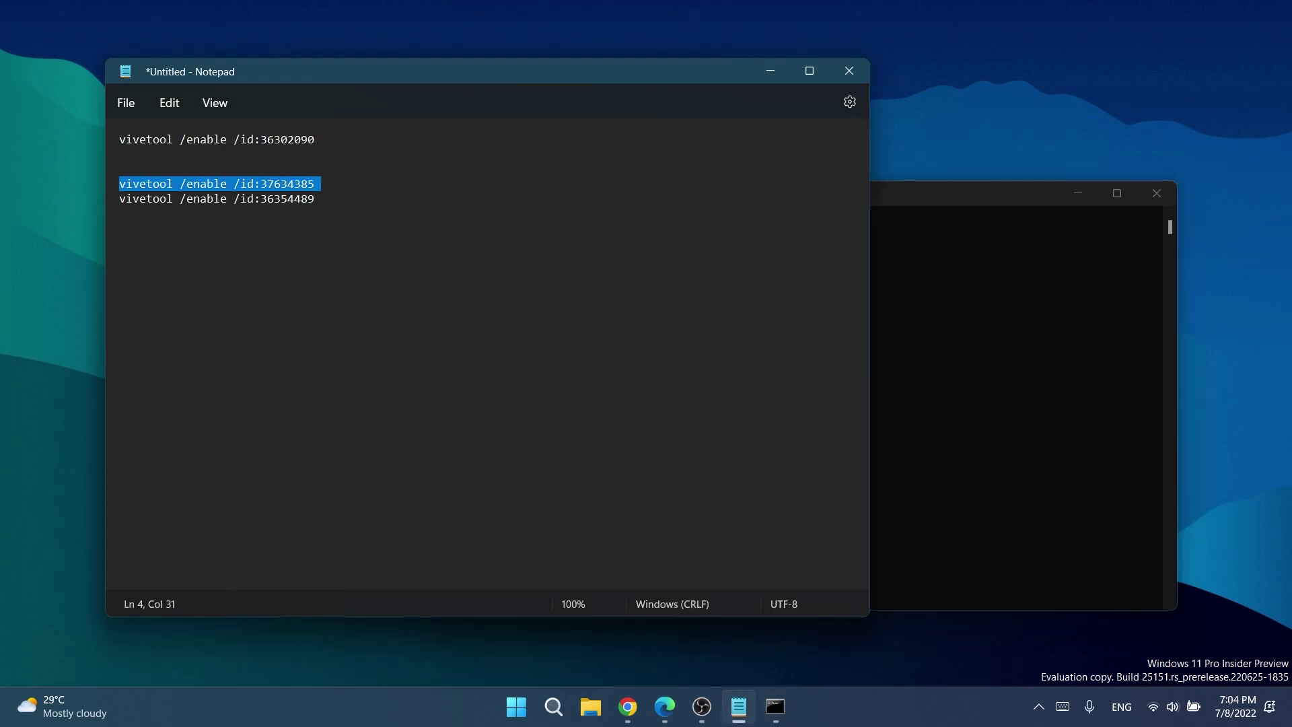
click(943, 321)
right_click(632, 297)
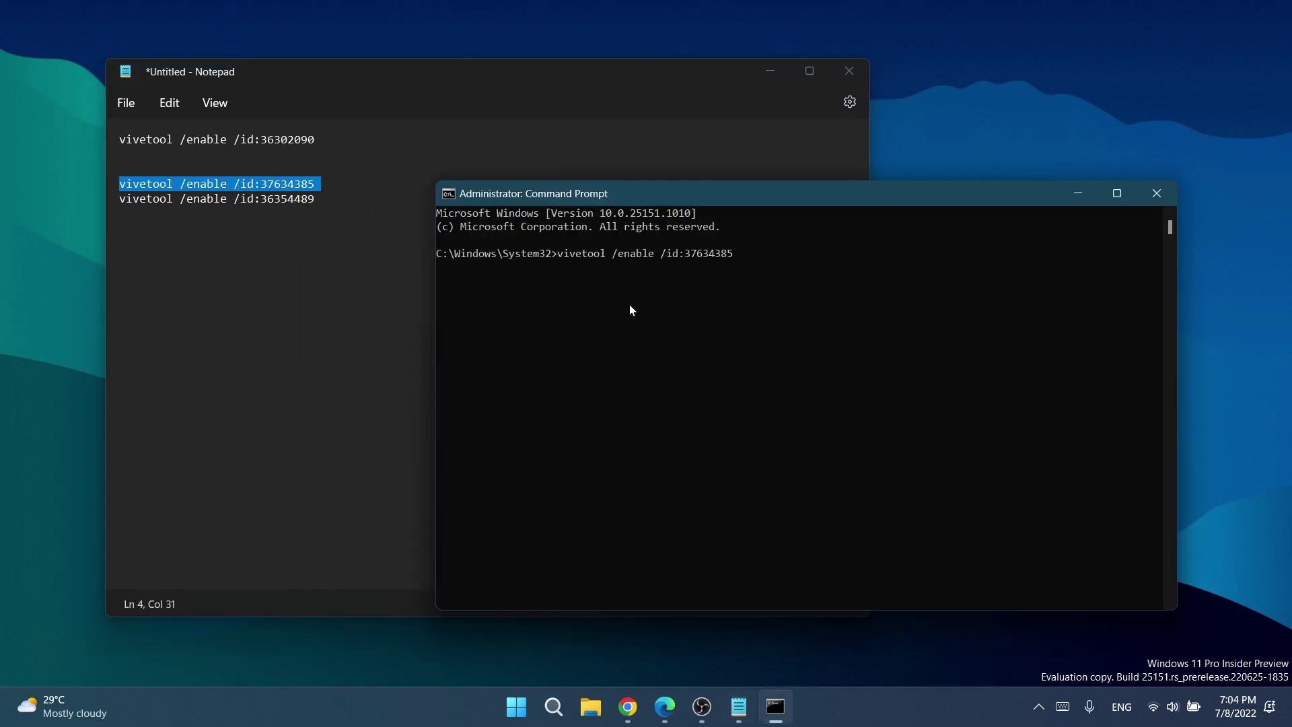
key(Return)
Copy the second line and run vivetool /enable /id:36354489 in Command Prompt.
click(287, 197)
double_click(286, 198)
drag(286, 197, 121, 198)
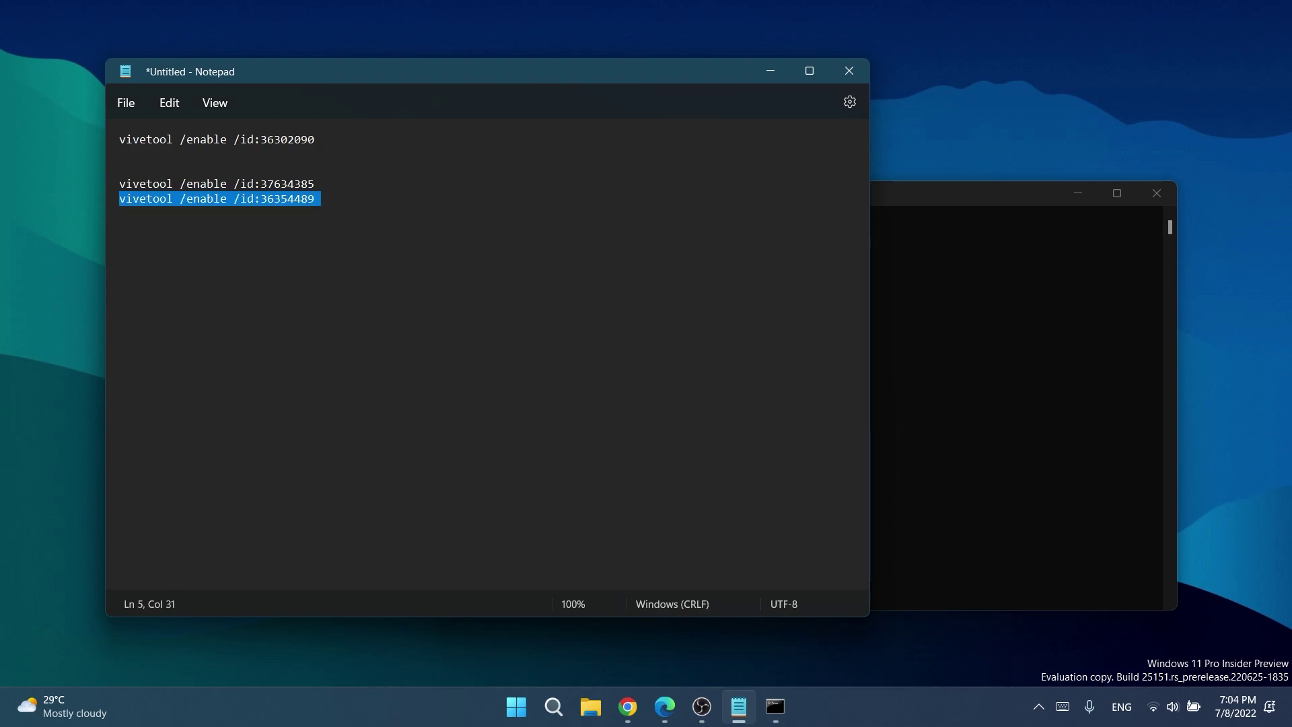
click(978, 366)
right_click(978, 366)
key(Return)
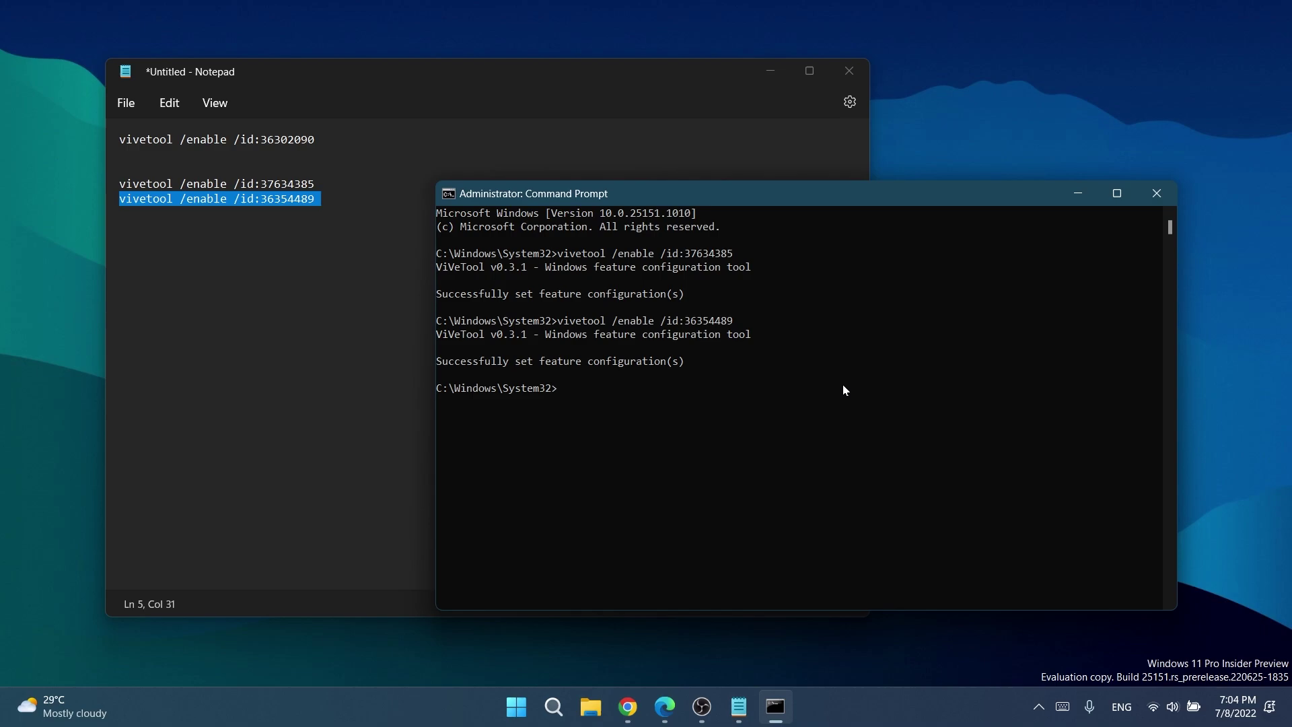
Close Notepad and run vivetool /disable /id:36354489 by editing the recalled command.
click(849, 72)
click(603, 416)
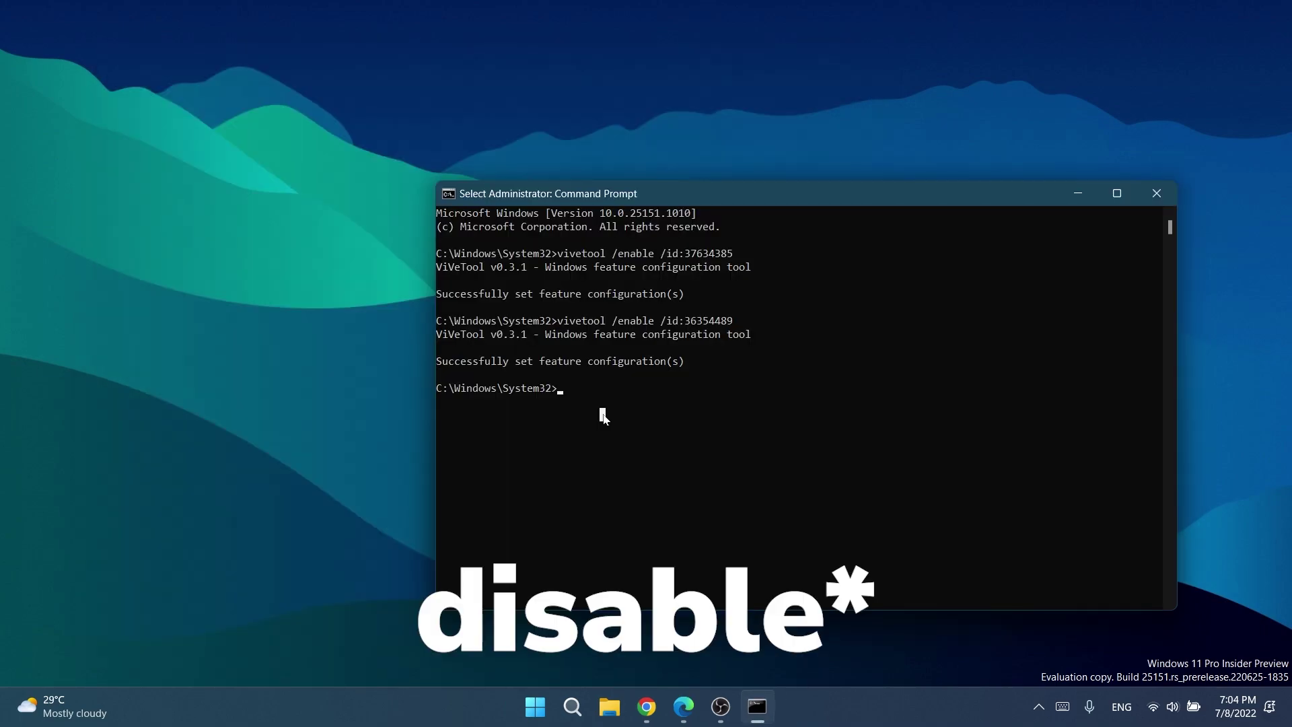
key(Up)
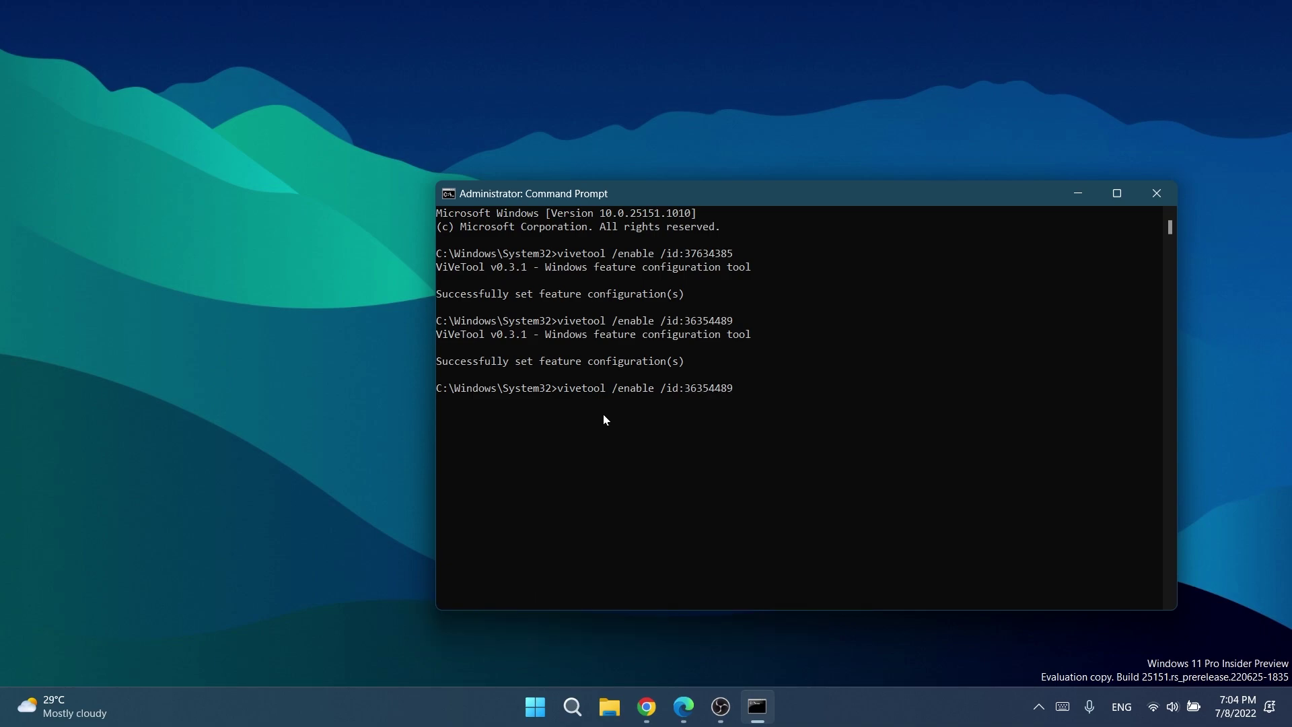
key(Left)
key(Left)
key(Left)
key(Left)
key(Left)
key(Left)
key(Left)
key(Left)
key(Left)
key(Left)
key(Left)
key(BackSpace)
key(BackSpace)
key(BackSpace)
key(BackSpace)
key(BackSpace)
key(BackSpace)
text(disable)
key(Return)
Recall the disable command and start changing it back to enable.
key(Up)
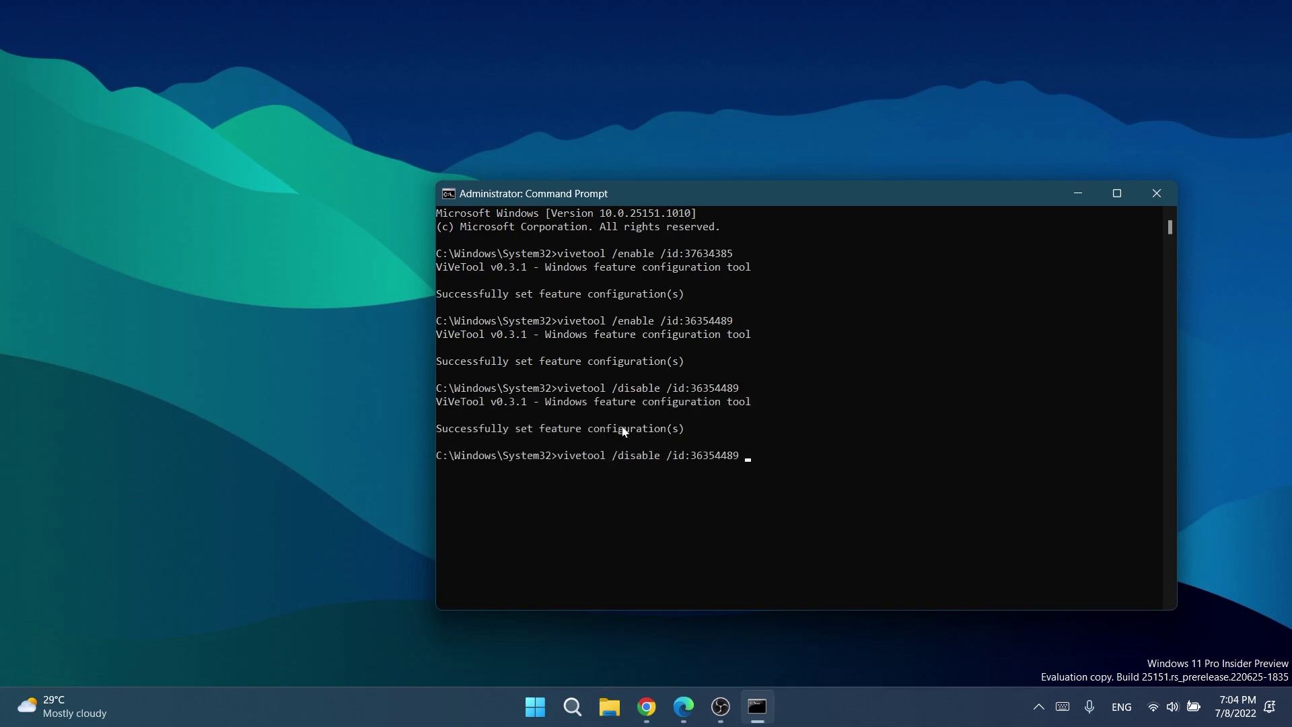
key(BackSpace)
key(BackSpace)
key(BackSpace)
key(BackSpace)
key(BackSpace)
key(BackSpace)
key(BackSpace)
text(enab)
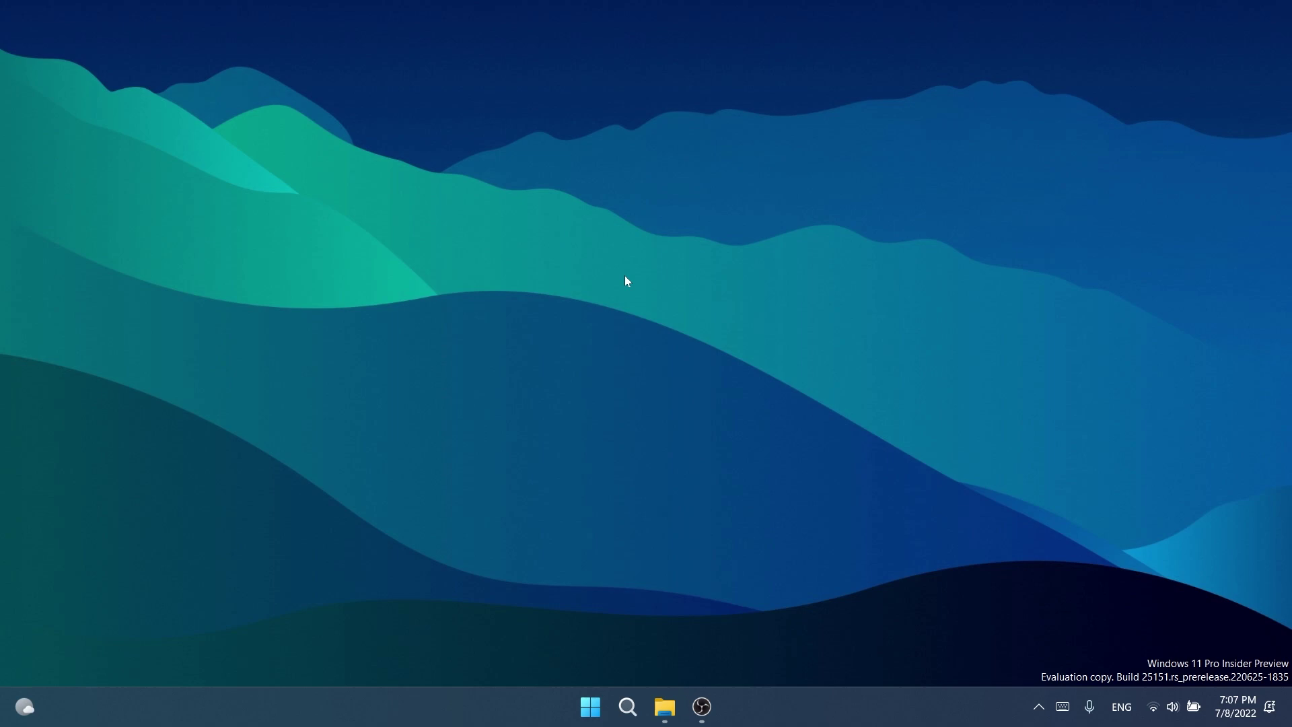
click(665, 707)
drag(511, 49, 540, 98)
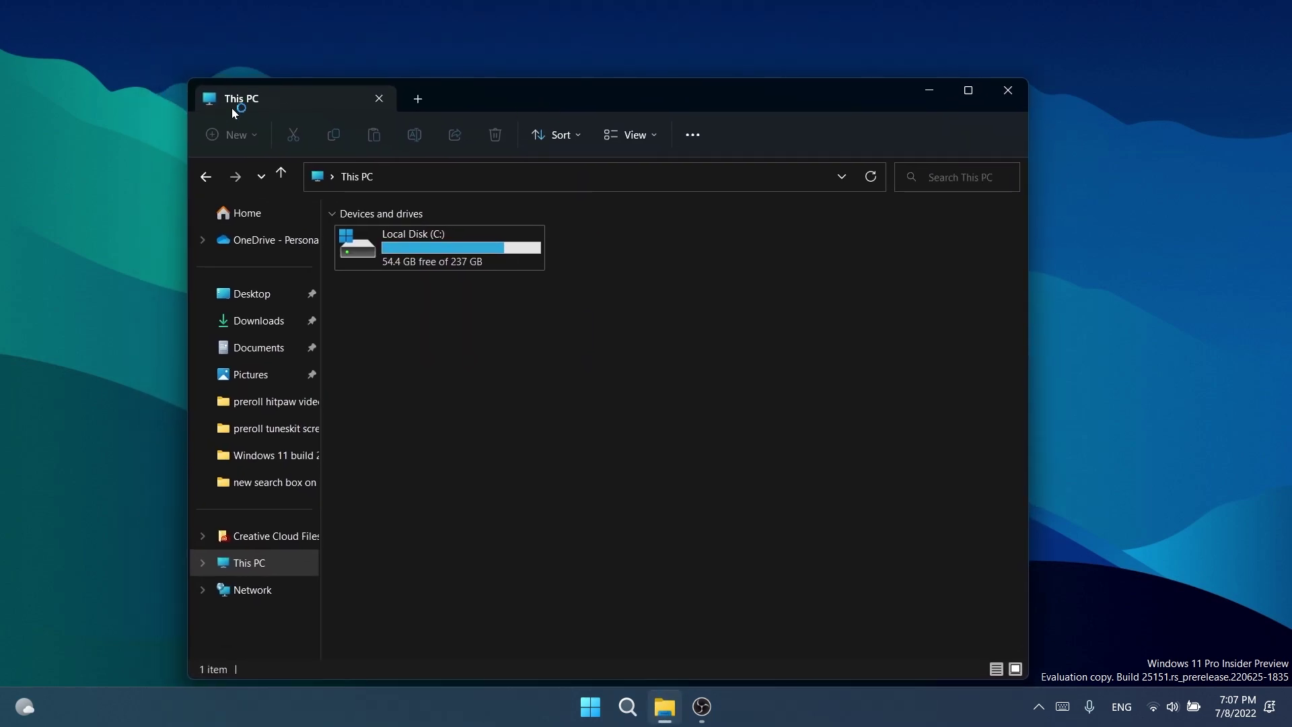